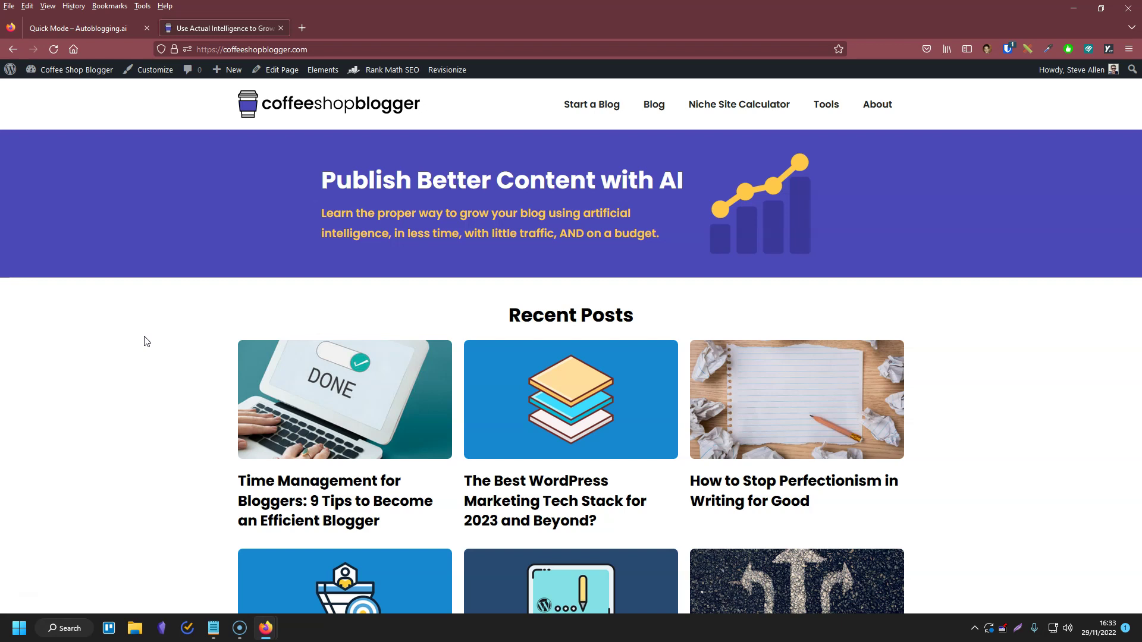
Close the newsletter sign-up pop-up on the Autoblogging.ai home page and look over the Quick Mode demo
click(69, 27)
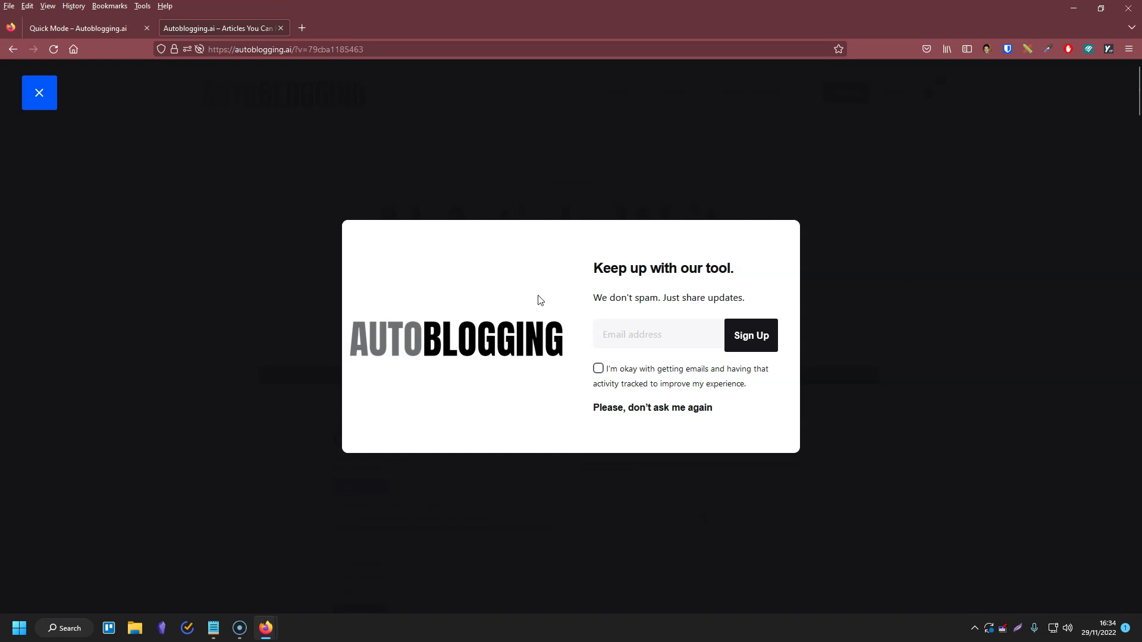
click(46, 106)
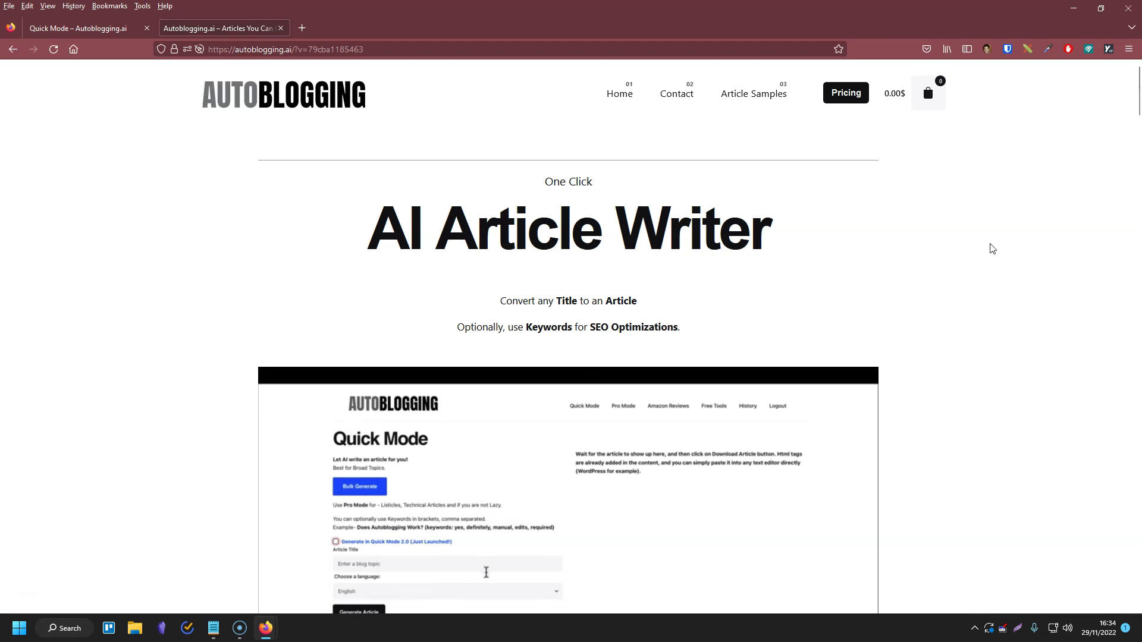
scroll(993, 250, down, 2)
scroll(992, 250, down, 3)
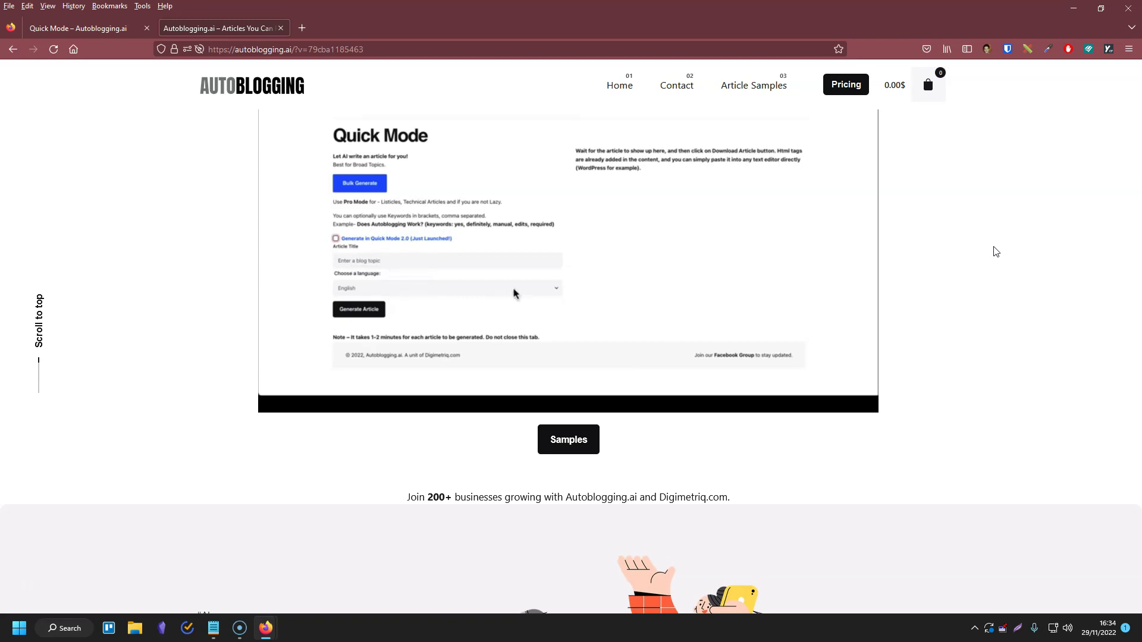
scroll(996, 250, down, 3)
scroll(994, 247, up, 5)
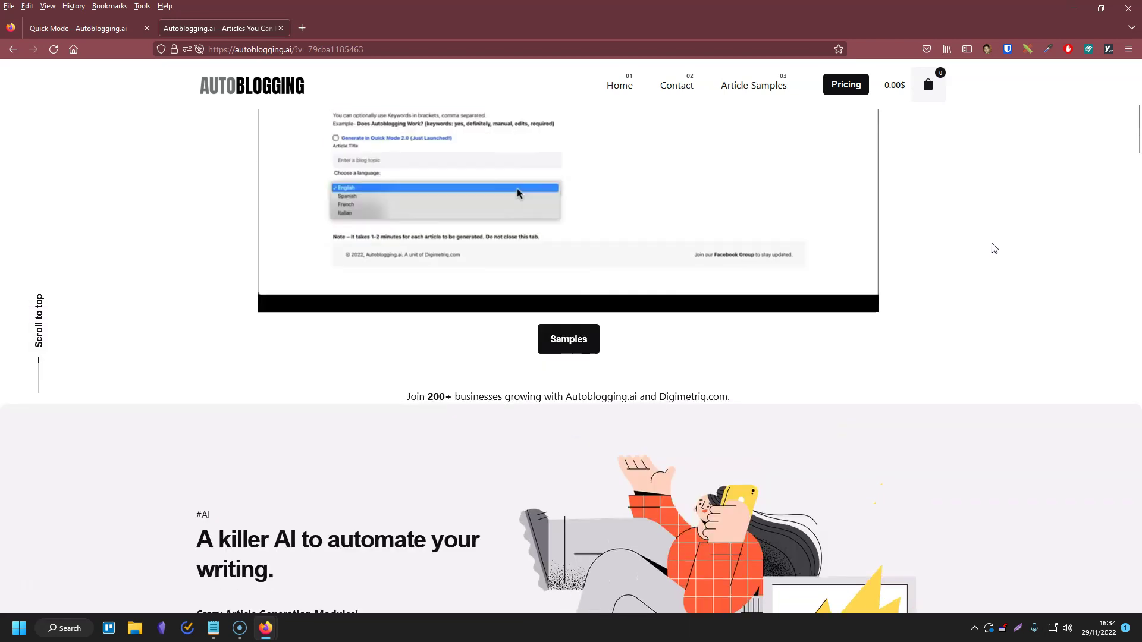
scroll(994, 247, down, 1)
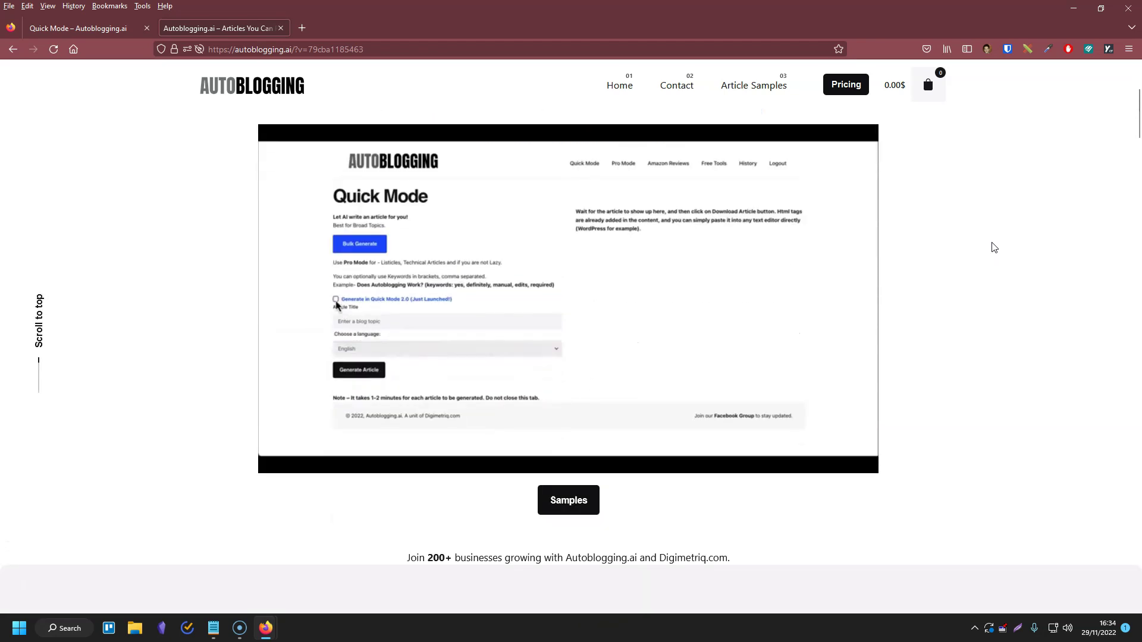
scroll(993, 247, down, 1)
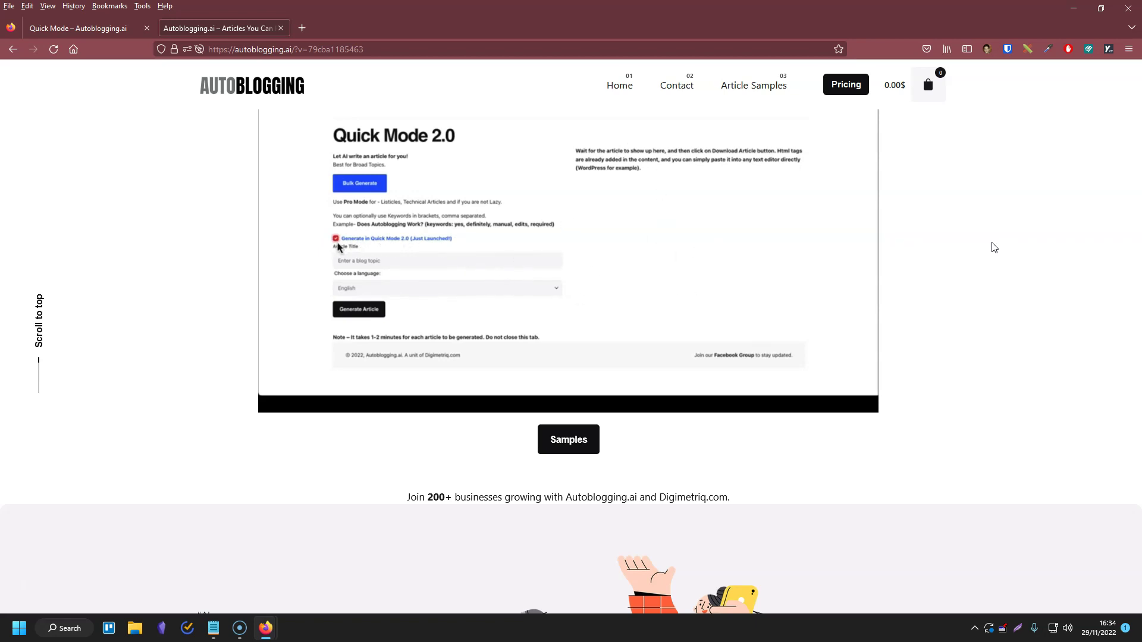
scroll(994, 247, up, 5)
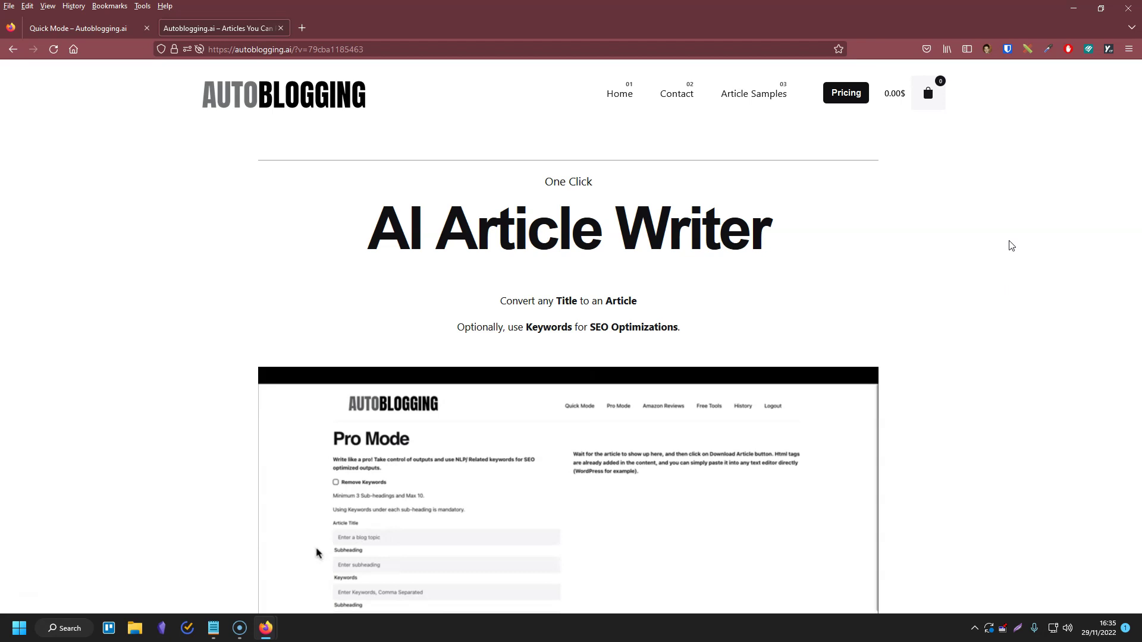
Examine the monthly pricing plans on the Autoblogging.ai home page, including prices and article allowances
drag(1134, 83, 1135, 296)
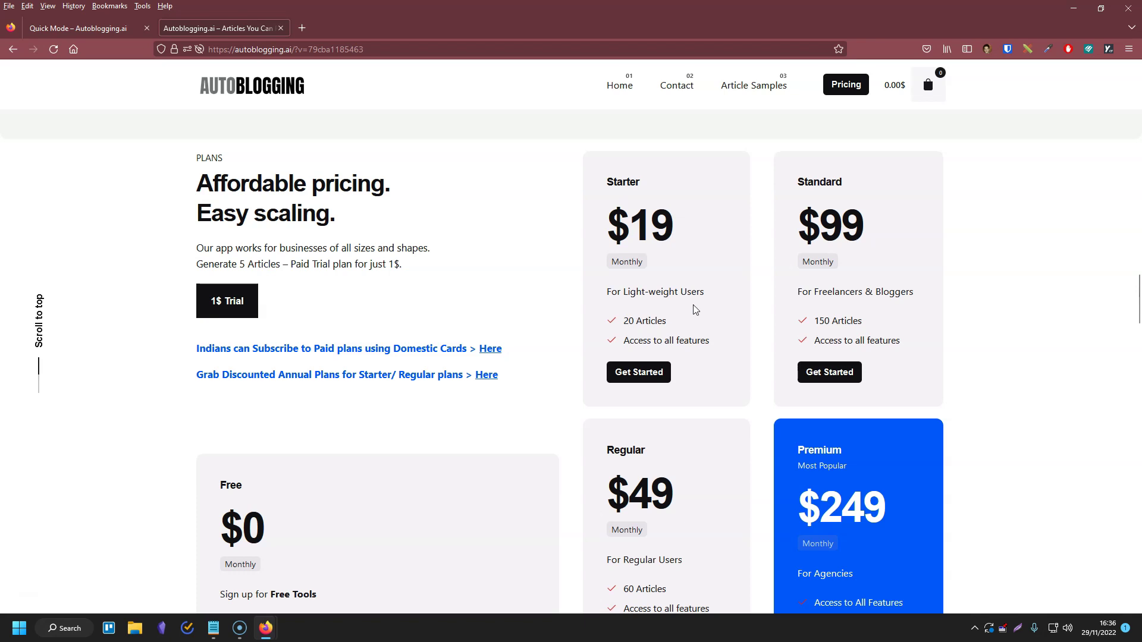
scroll(619, 349, down, 2)
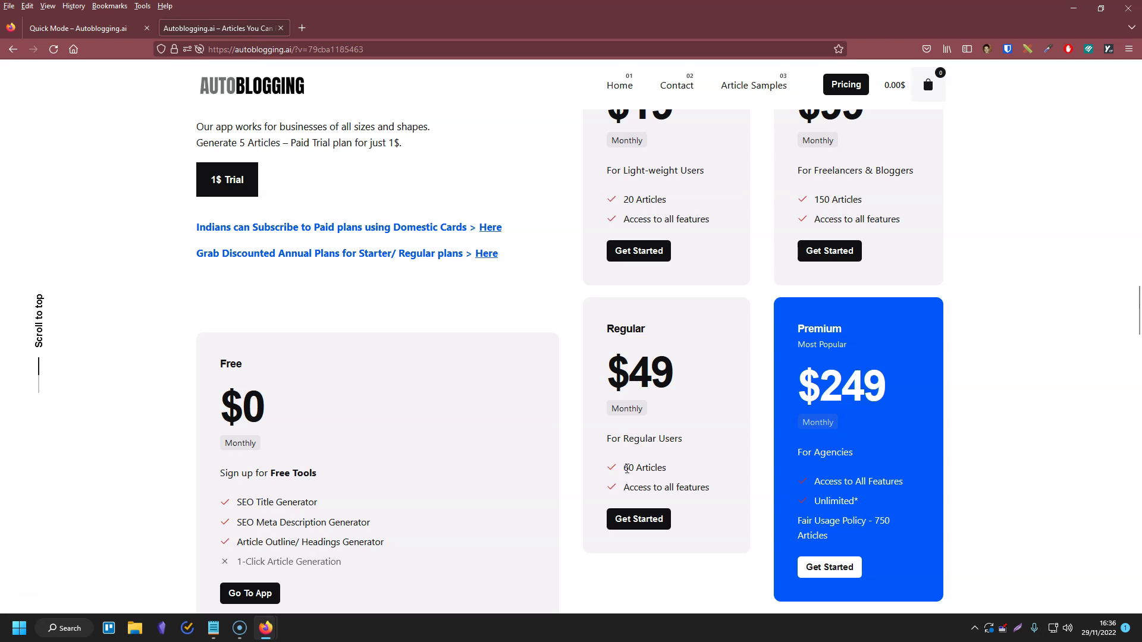
scroll(662, 467, up, 2)
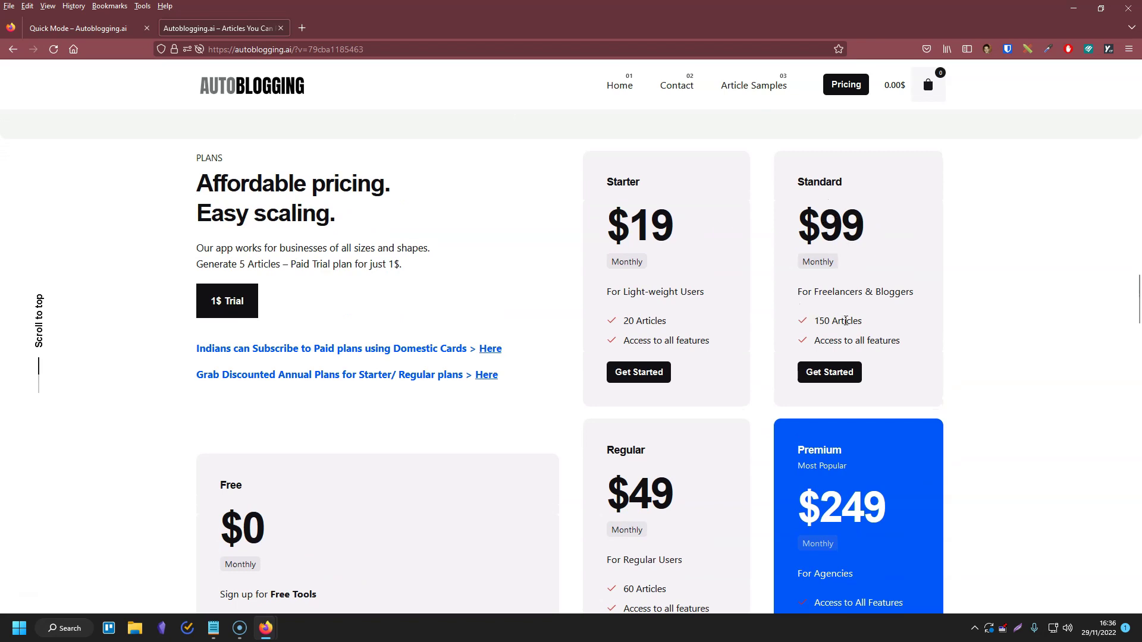
scroll(930, 319, down, 4)
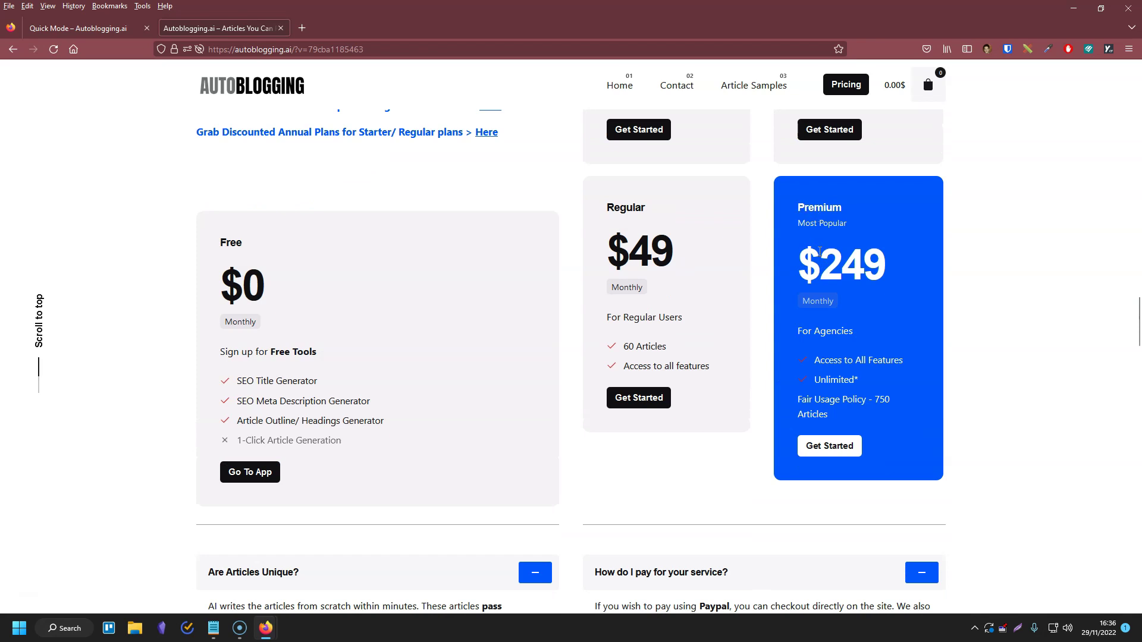
scroll(856, 298, up, 3)
scroll(851, 297, down, 4)
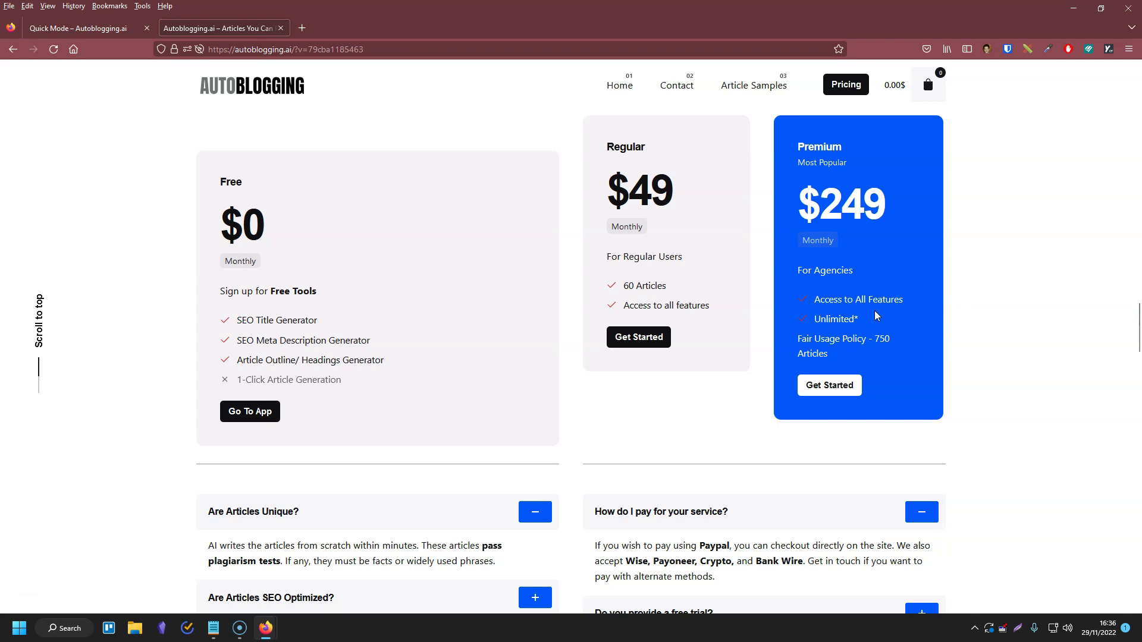
scroll(879, 352, up, 5)
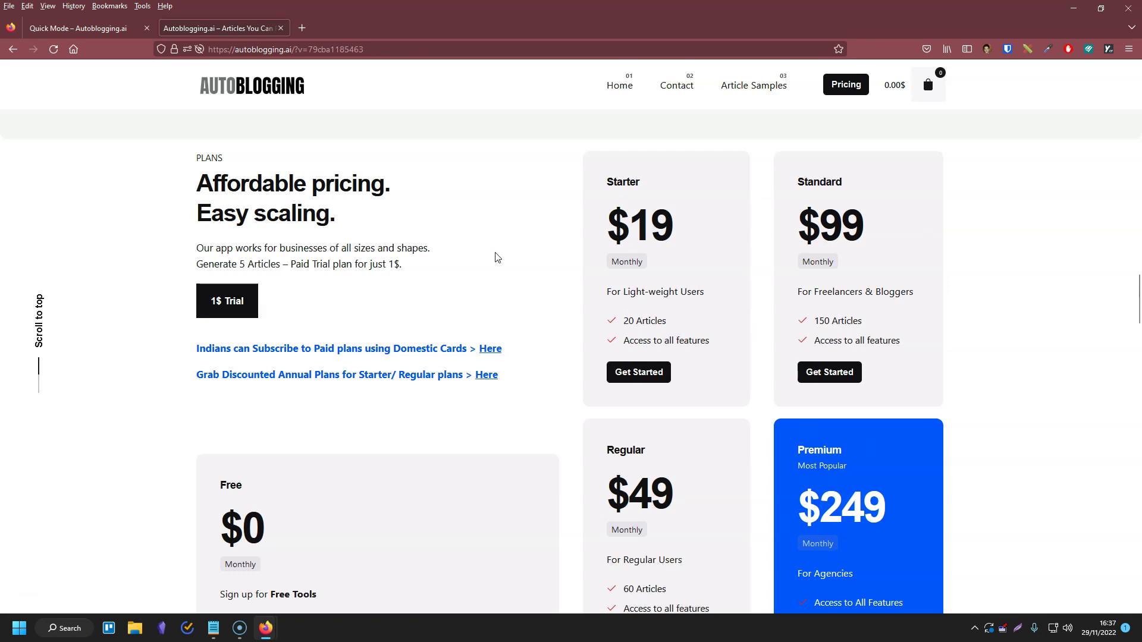
Close the home page and compare the Quick Mode article form with Quick Mode 2.0 generation enabled and disabled
key(ctrl+w)
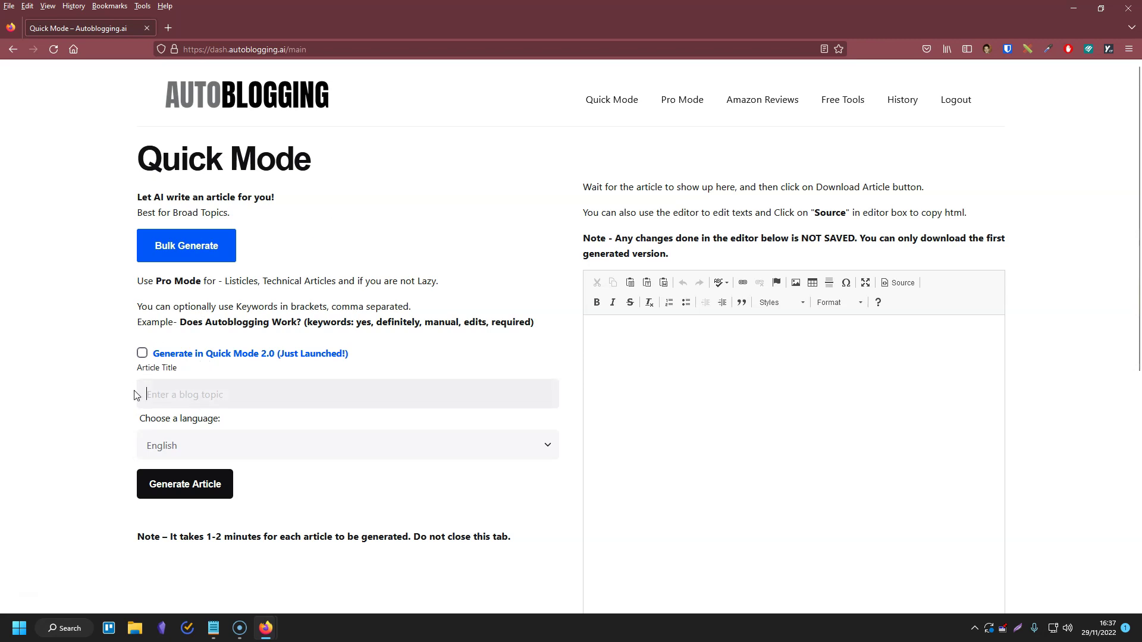
click(164, 371)
click(169, 355)
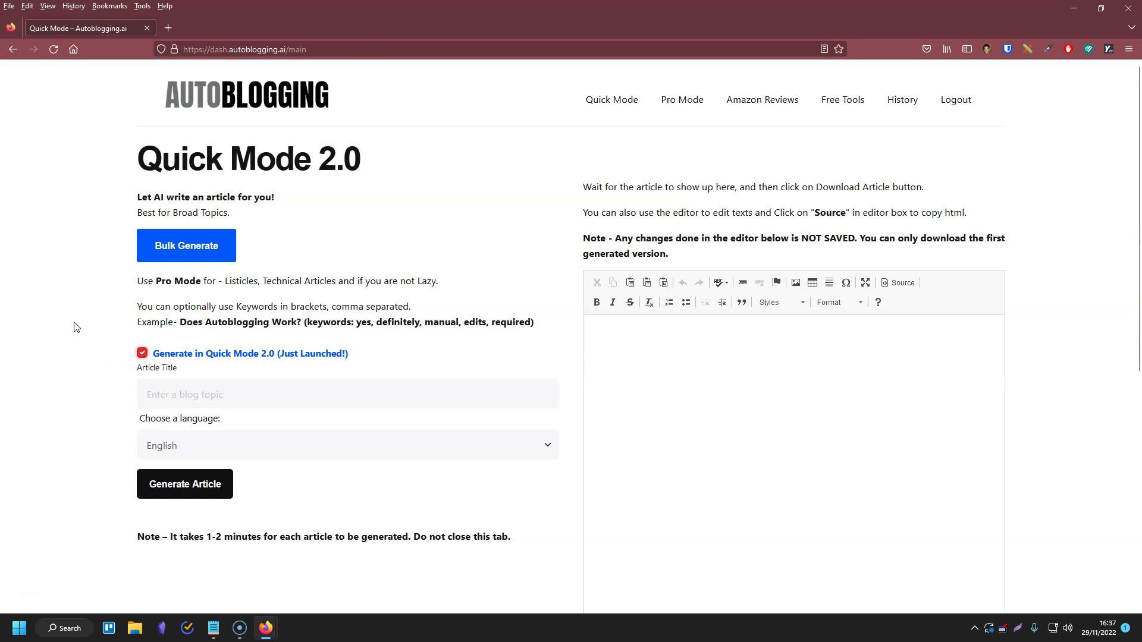
click(143, 355)
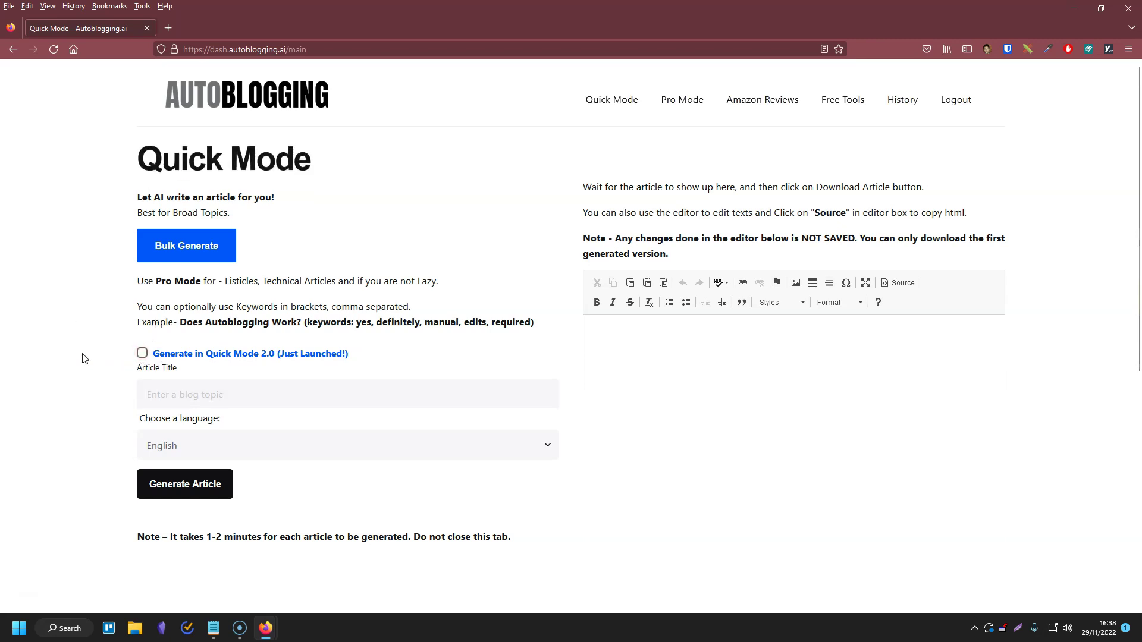
scroll(83, 358, down, 1)
click(143, 293)
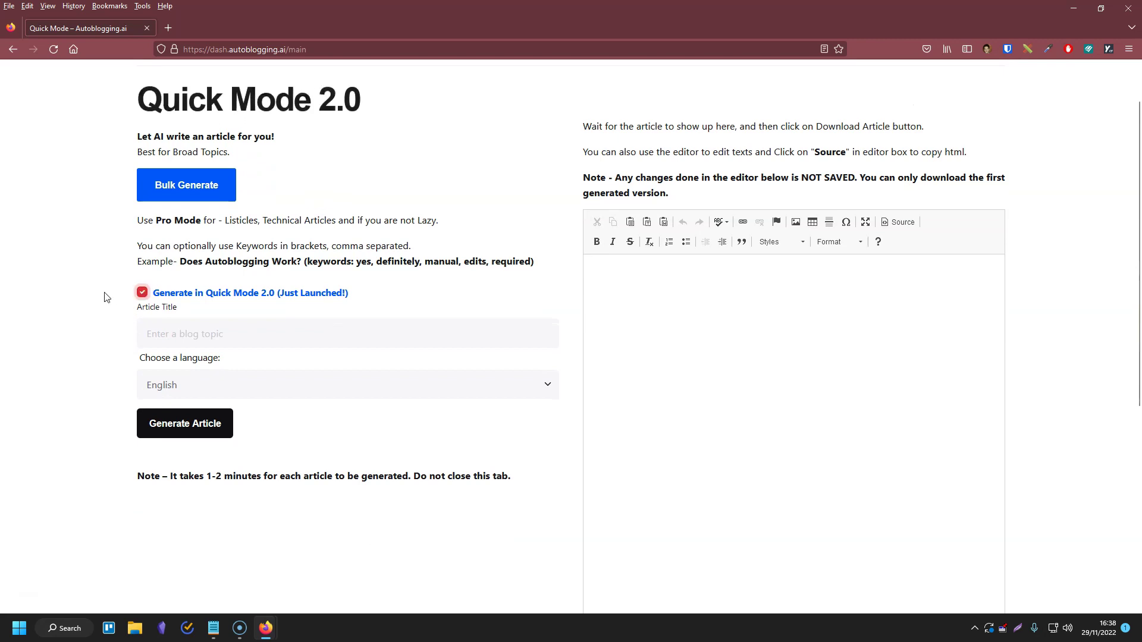
scroll(172, 257, up, 1)
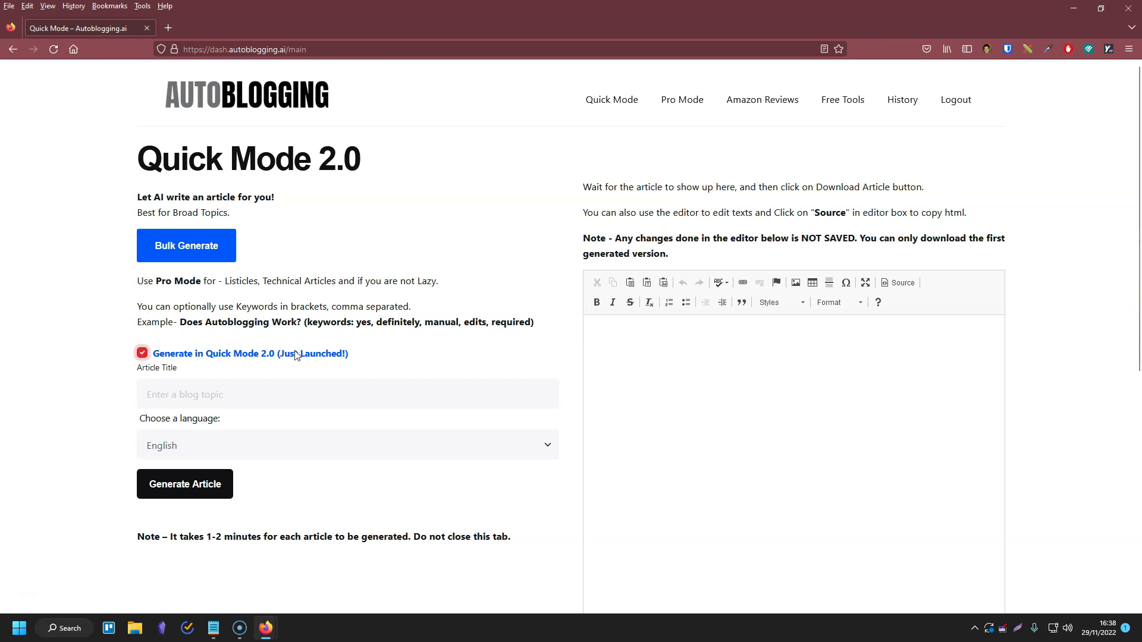
click(156, 353)
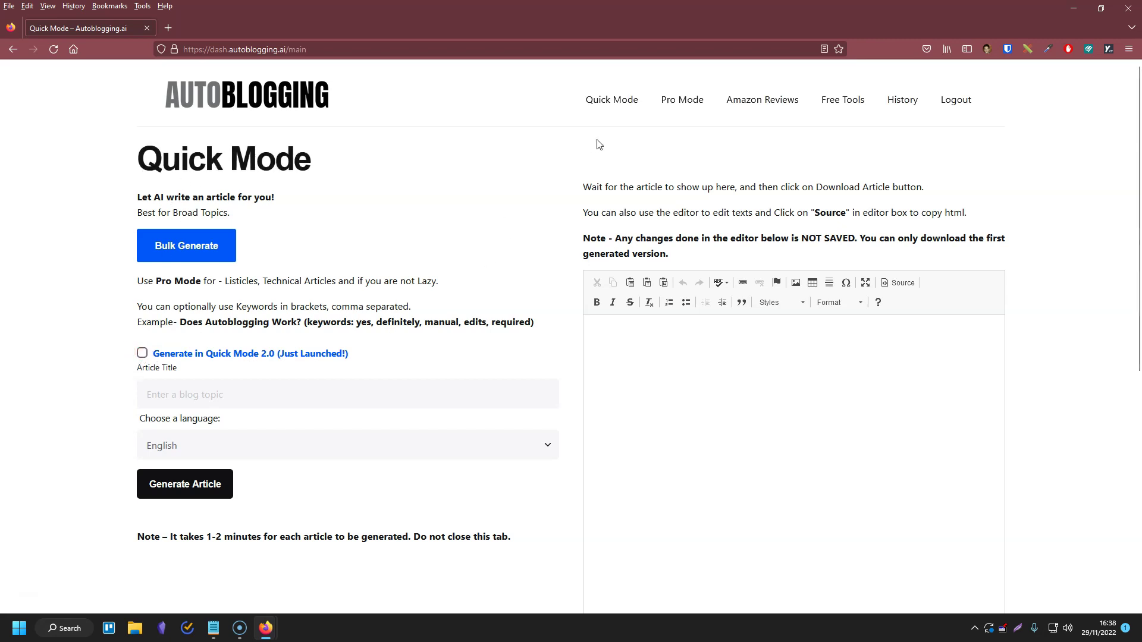
Open Pro Mode and review its article title, subheading, keyword and language fields
click(669, 107)
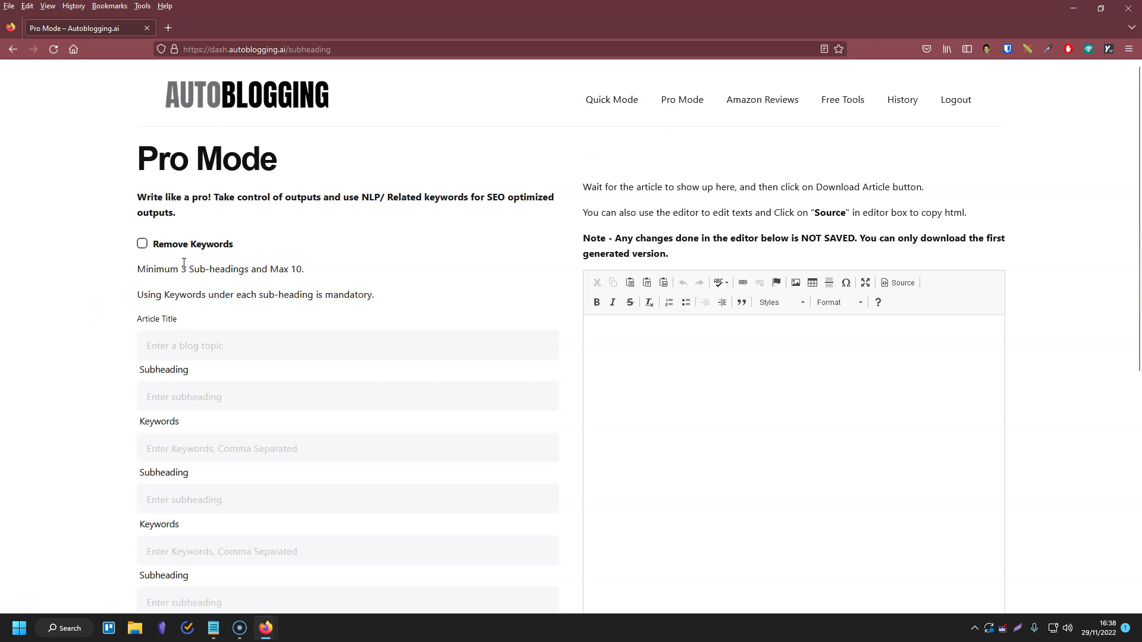
scroll(217, 342, down, 2)
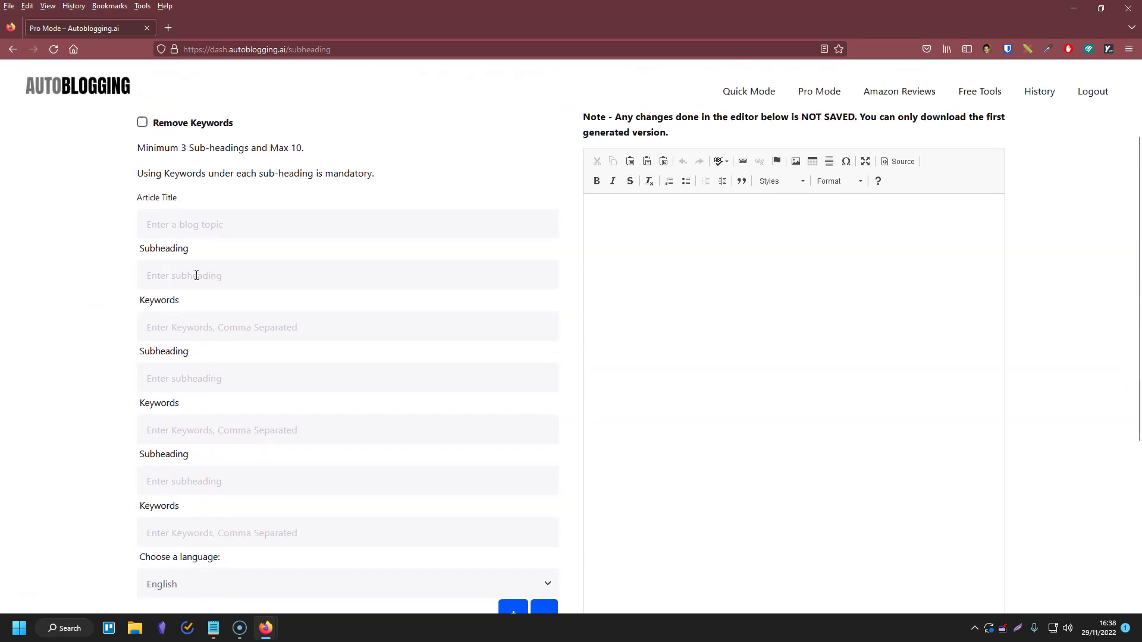
scroll(154, 361, up, 1)
scroll(125, 319, down, 2)
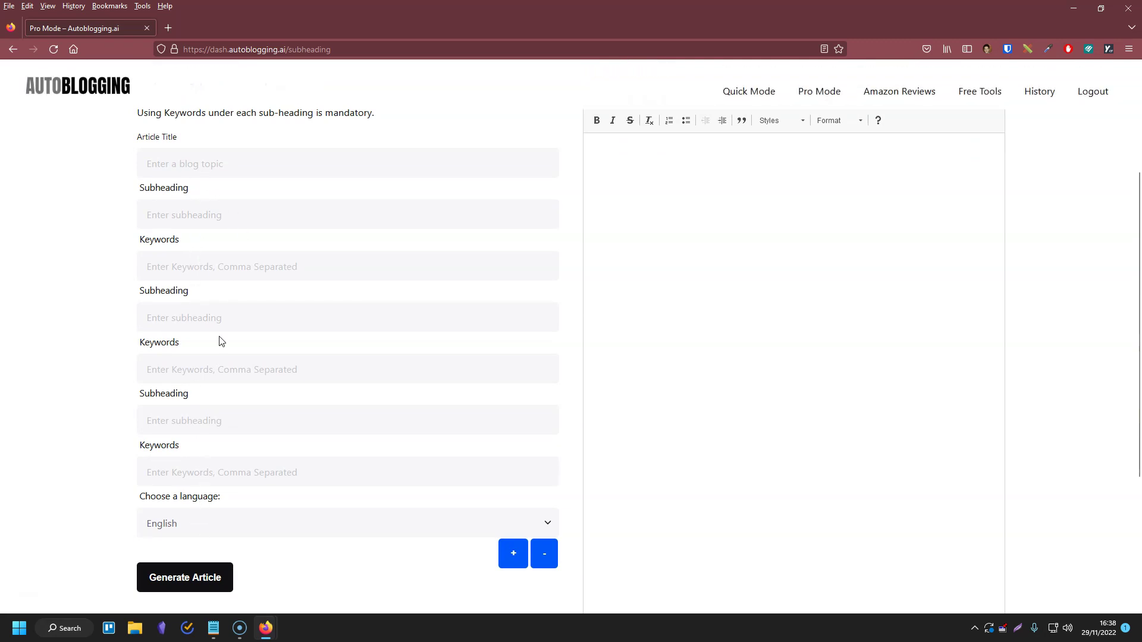
scroll(220, 342, up, 1)
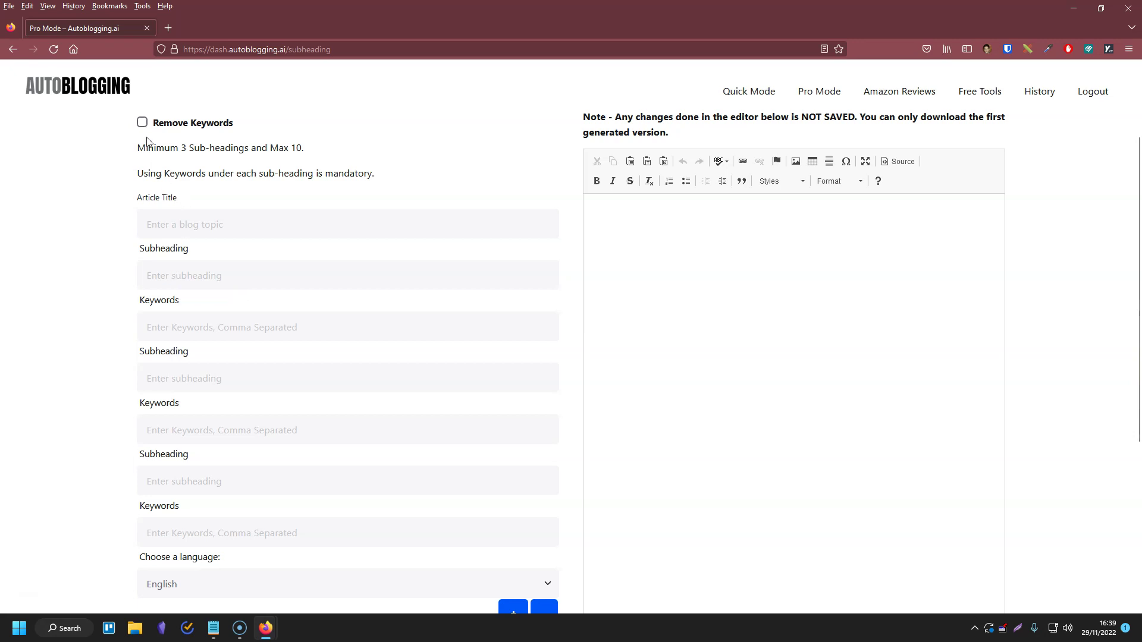
scroll(110, 172, up, 1)
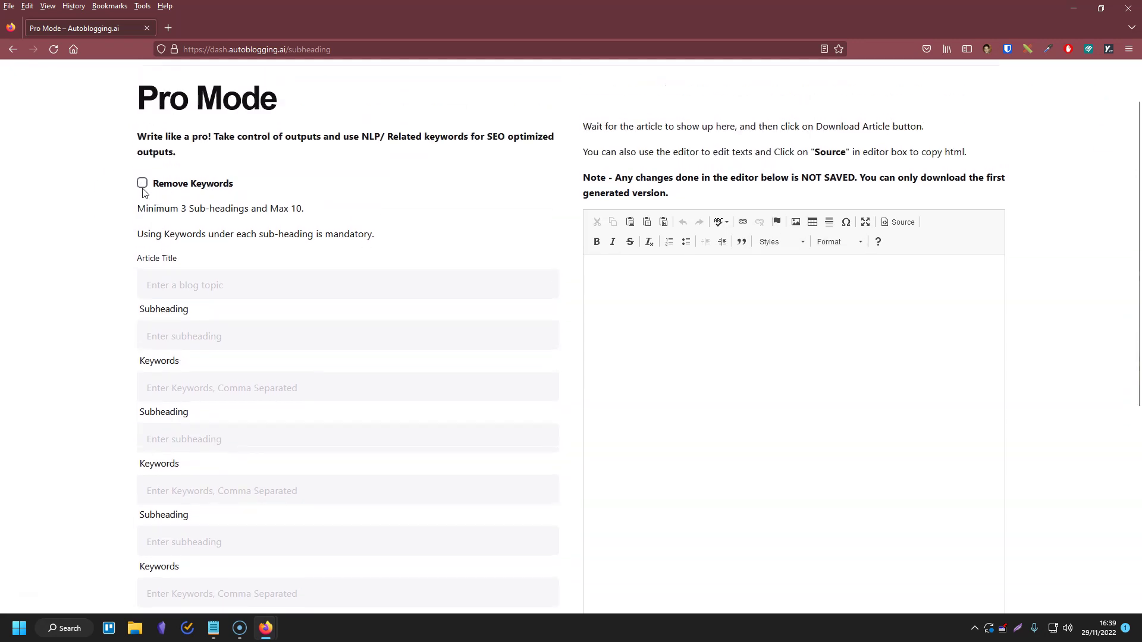
scroll(117, 349, down, 3)
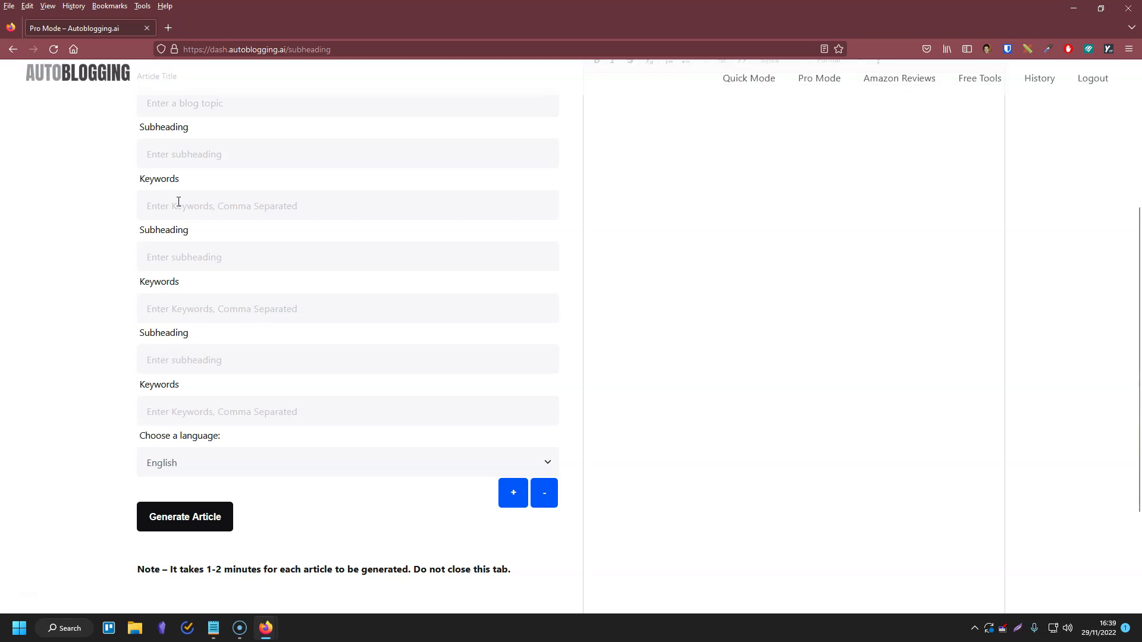
scroll(198, 271, up, 1)
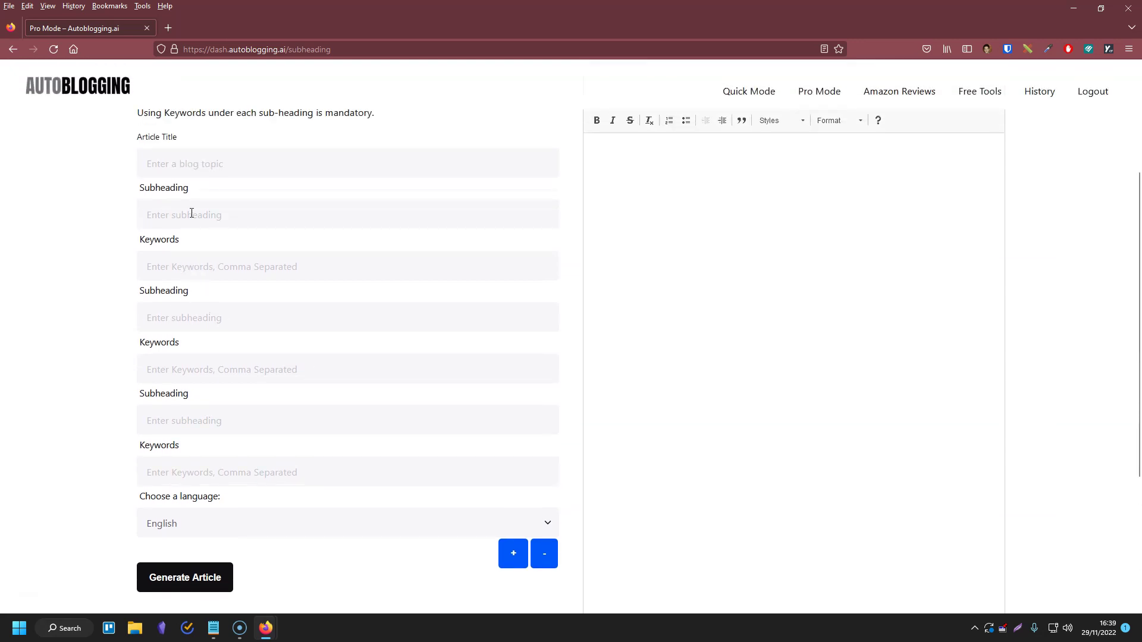
scroll(89, 301, up, 2)
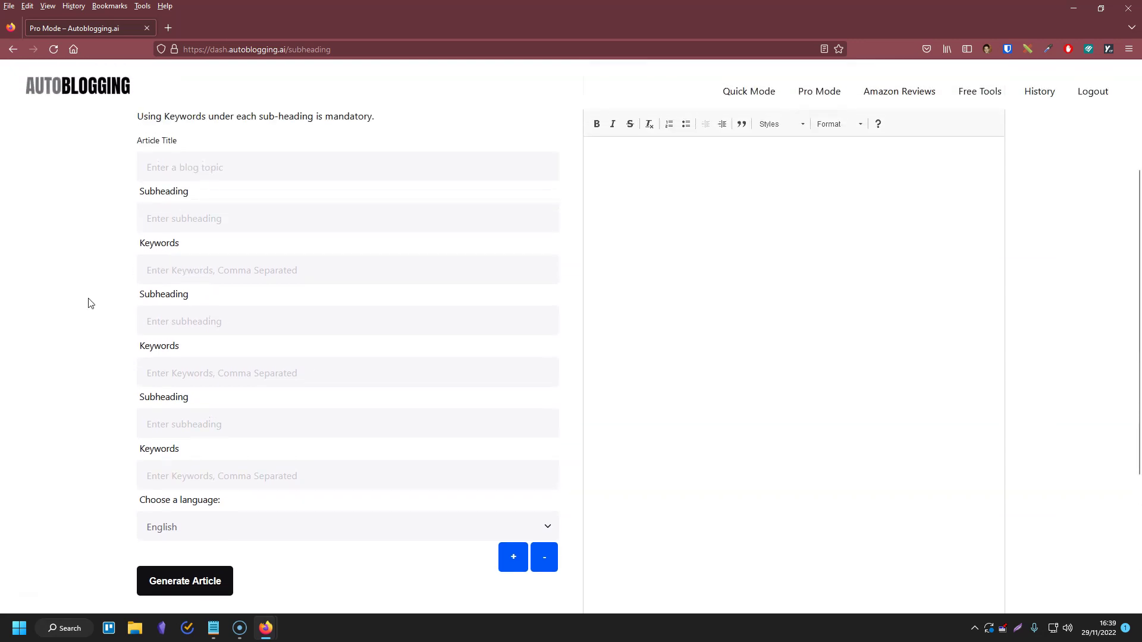
scroll(88, 301, down, 1)
scroll(151, 381, up, 1)
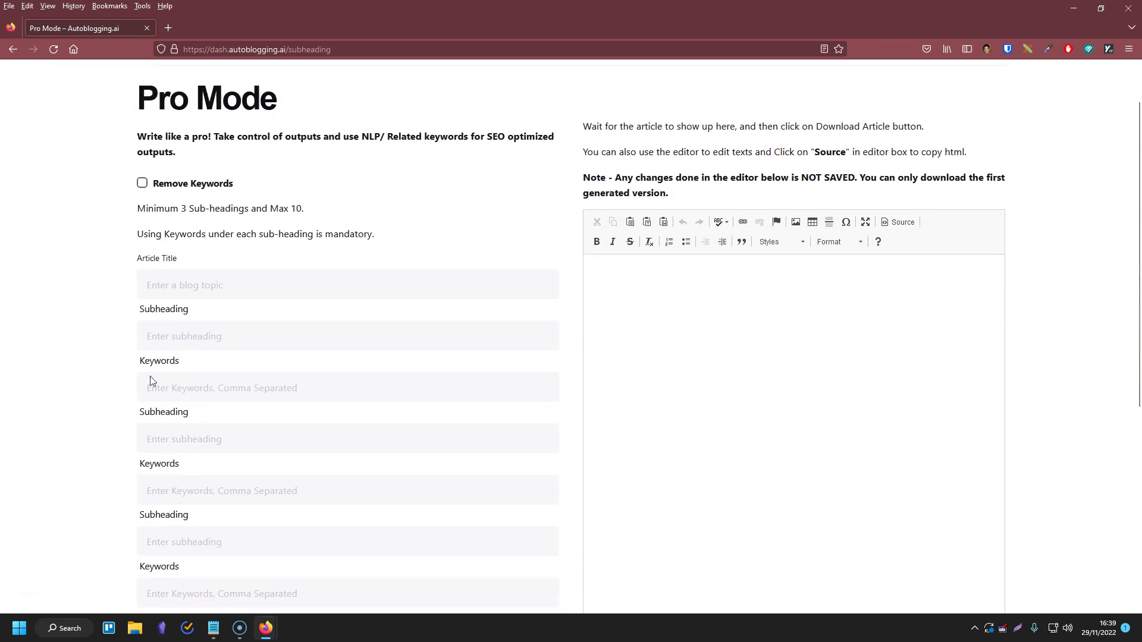
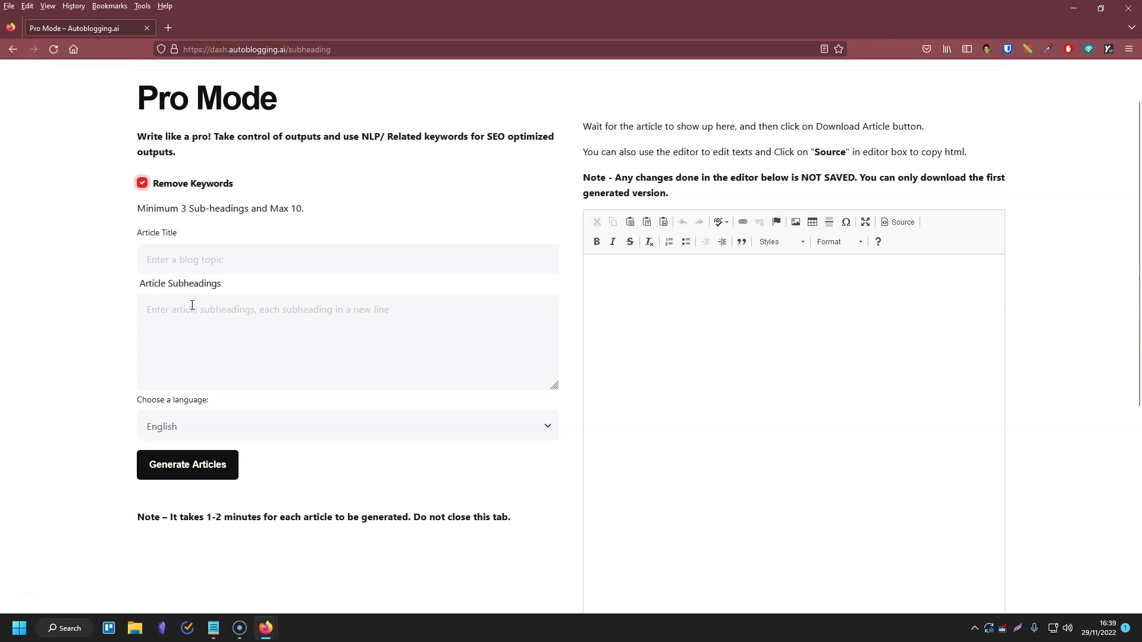
Disable Remove Keywords in Pro Mode and place the cursor in the first subheading's keywords field
click(102, 279)
click(146, 184)
scroll(103, 285, down, 1)
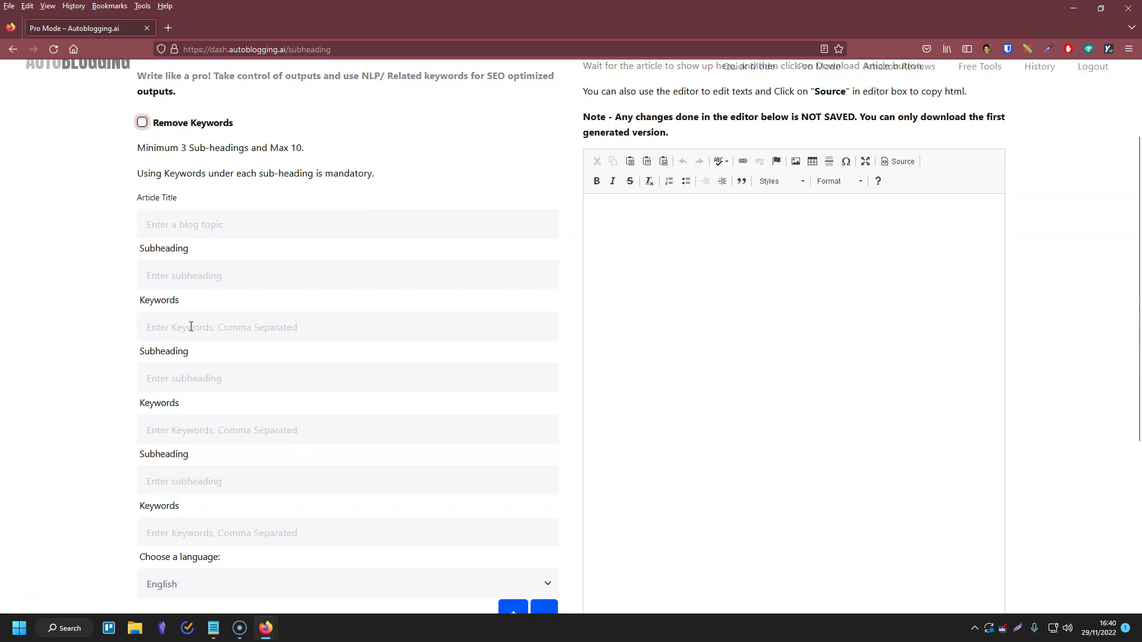
click(194, 326)
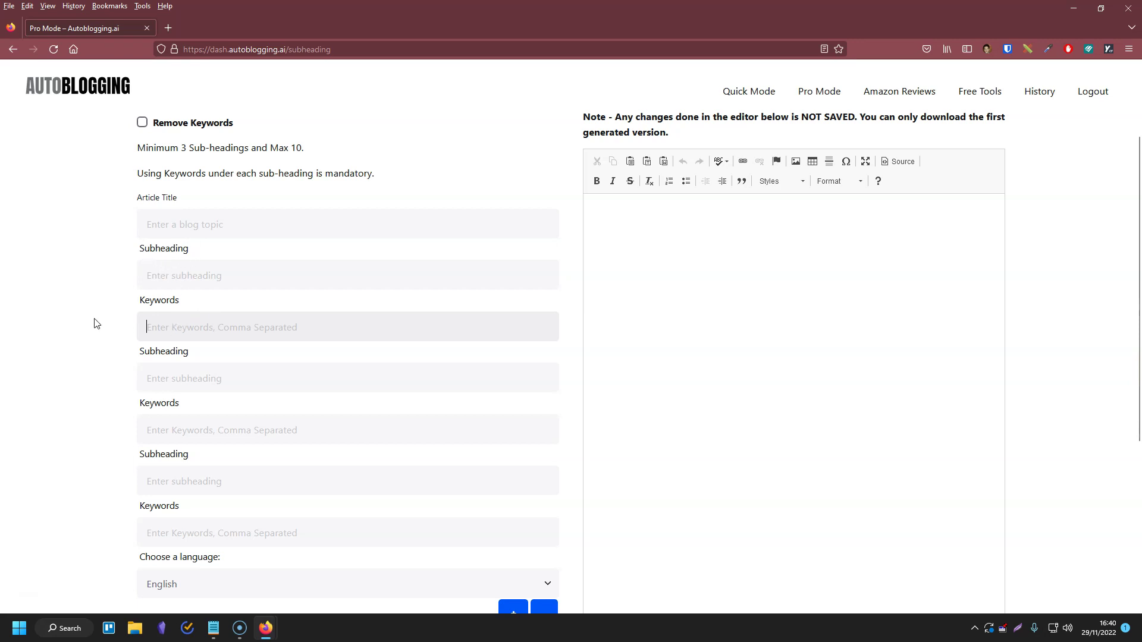
scroll(89, 327, up, 1)
scroll(83, 345, down, 1)
scroll(83, 328, up, 1)
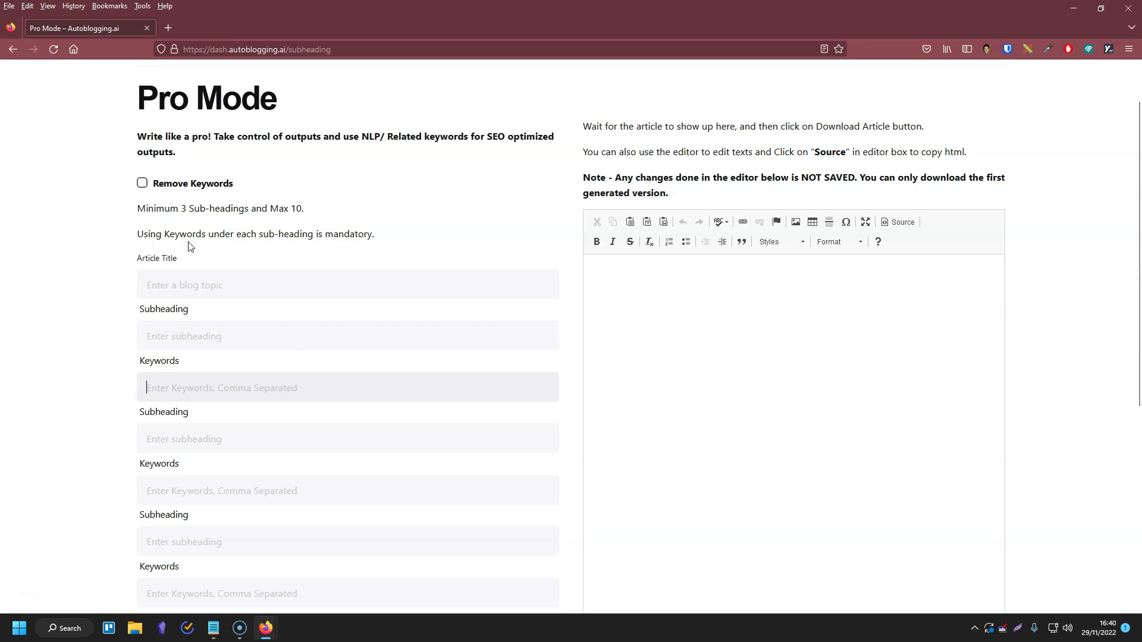
Enable Remove Keywords so the Pro Mode form uses one combined article subheadings box
click(163, 322)
scroll(187, 312, down, 1)
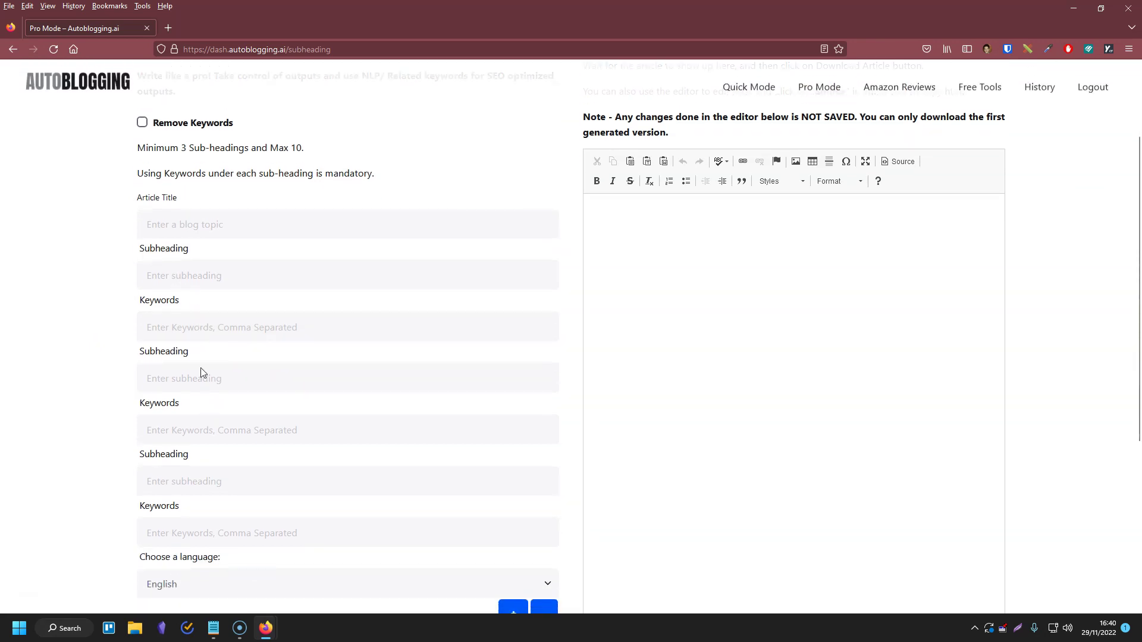
scroll(128, 310, up, 2)
click(142, 244)
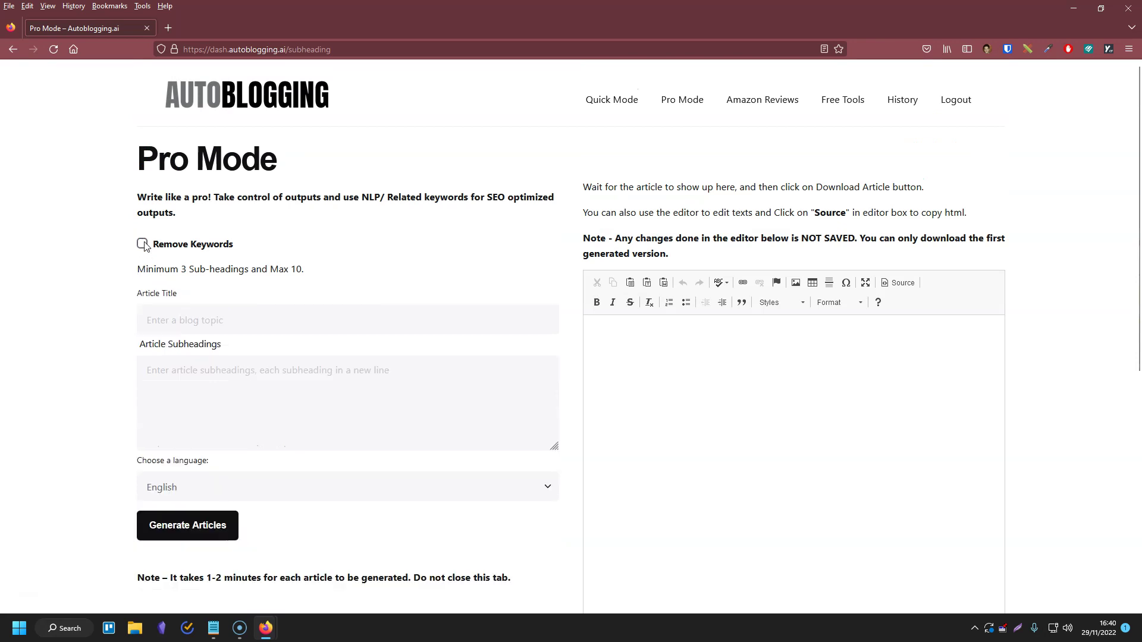
scroll(86, 287, down, 1)
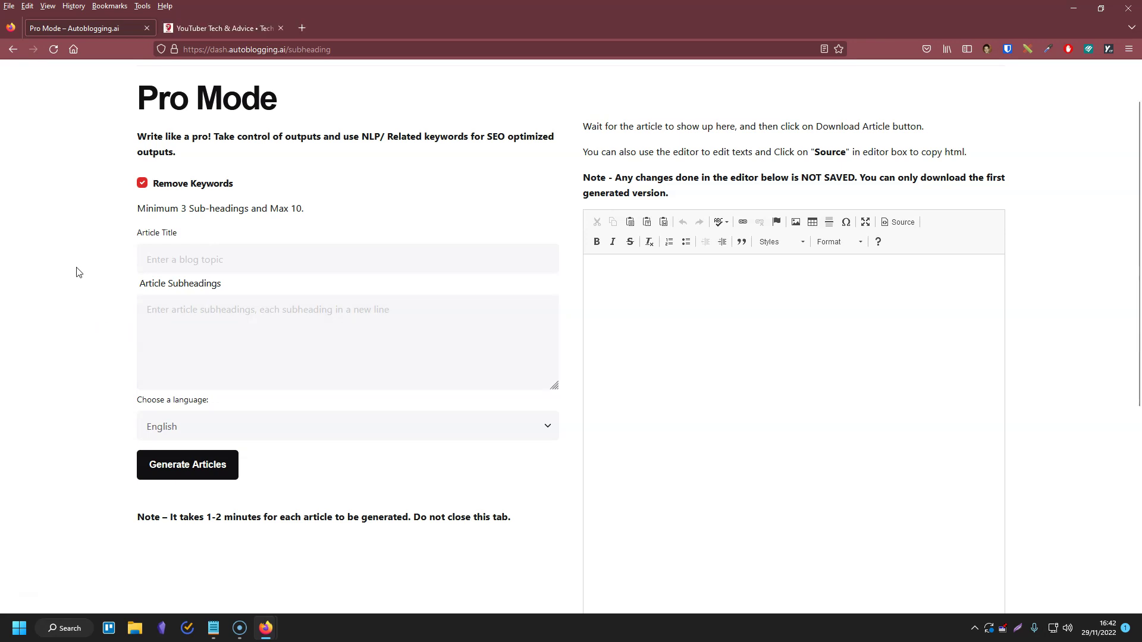
Set the Pro Mode article title to "benefits of live streaming on youtube"
click(232, 259)
text(benefits of live streaming on youtube)
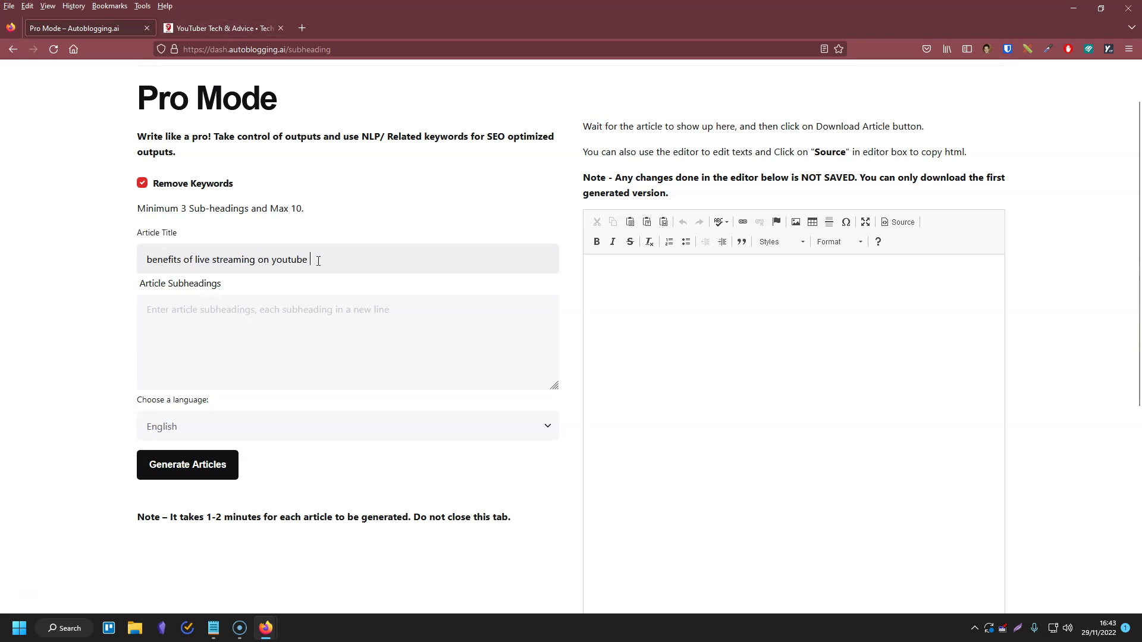
Look over the Tech Vetted site's home page banner and featured blog posts, and return to the Pro Mode form
click(223, 23)
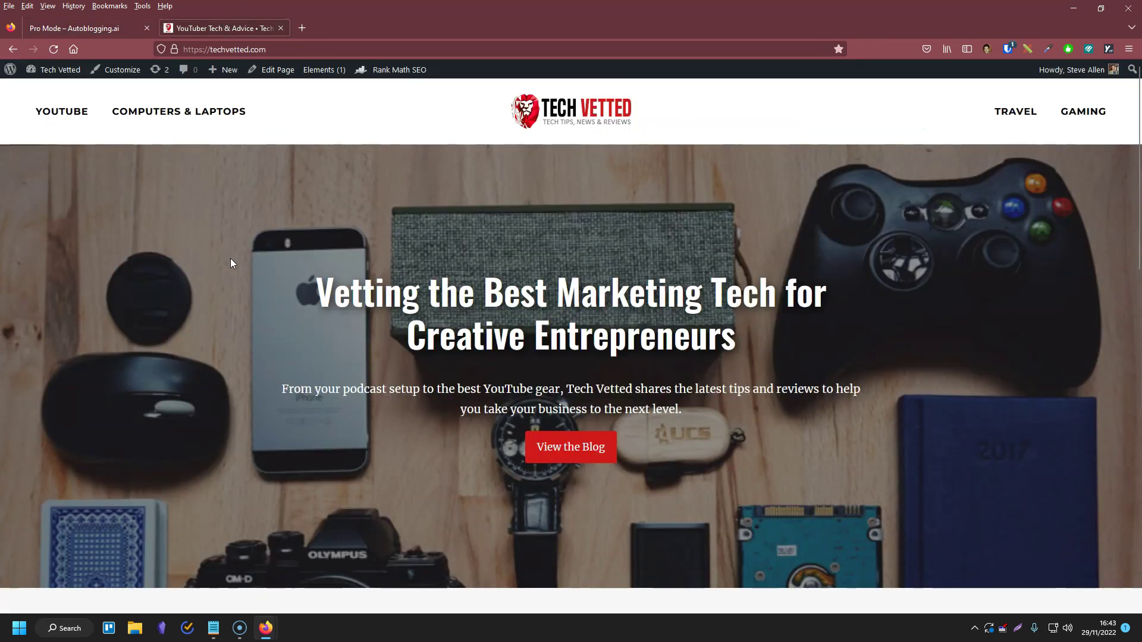
scroll(232, 265, down, 5)
scroll(248, 265, up, 3)
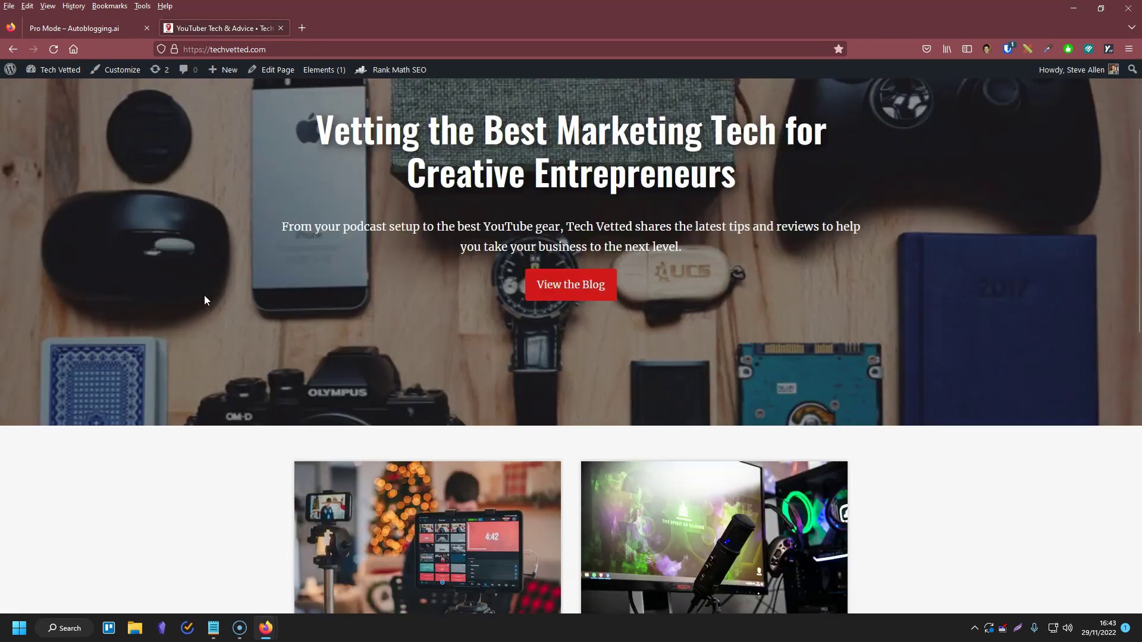
scroll(238, 297, up, 3)
scroll(318, 309, down, 1)
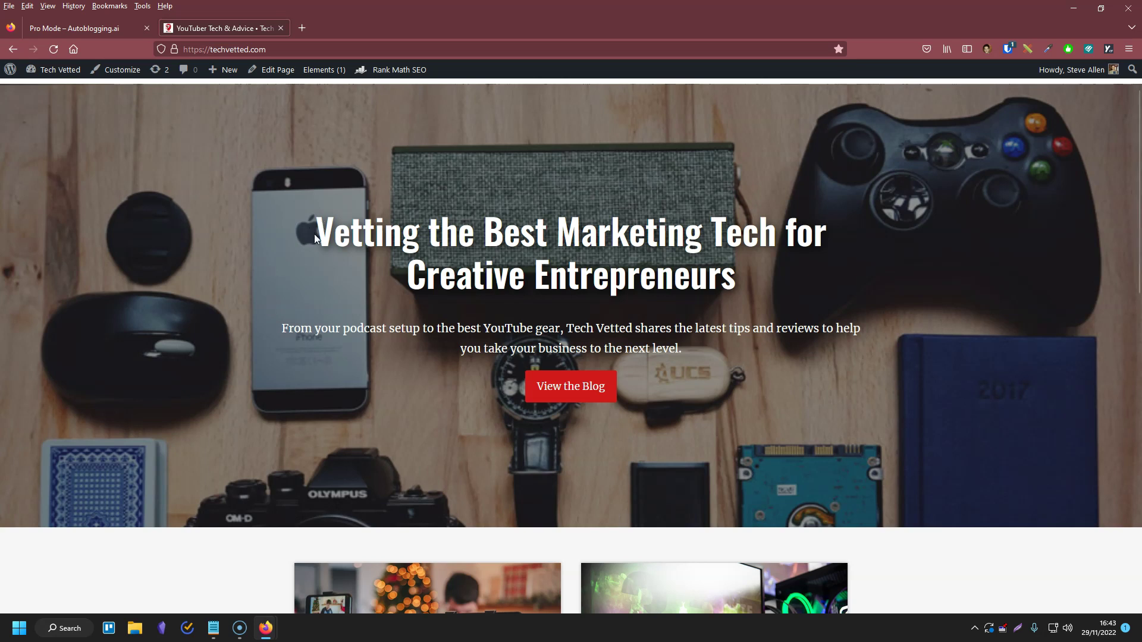
scroll(232, 342, down, 6)
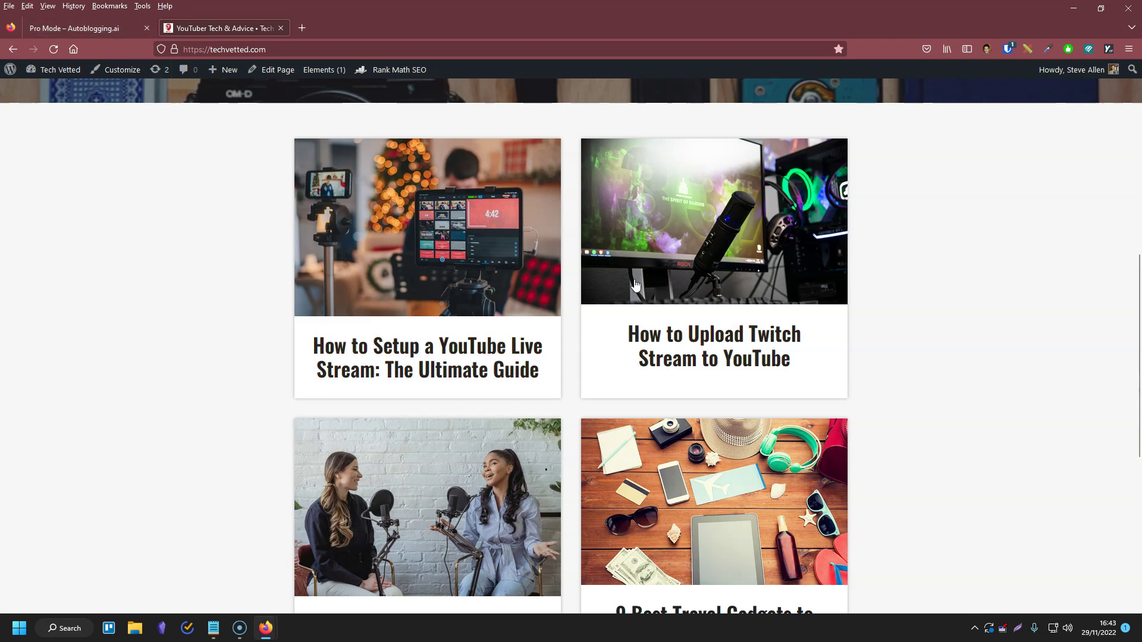
scroll(173, 349, up, 7)
scroll(226, 237, up, 1)
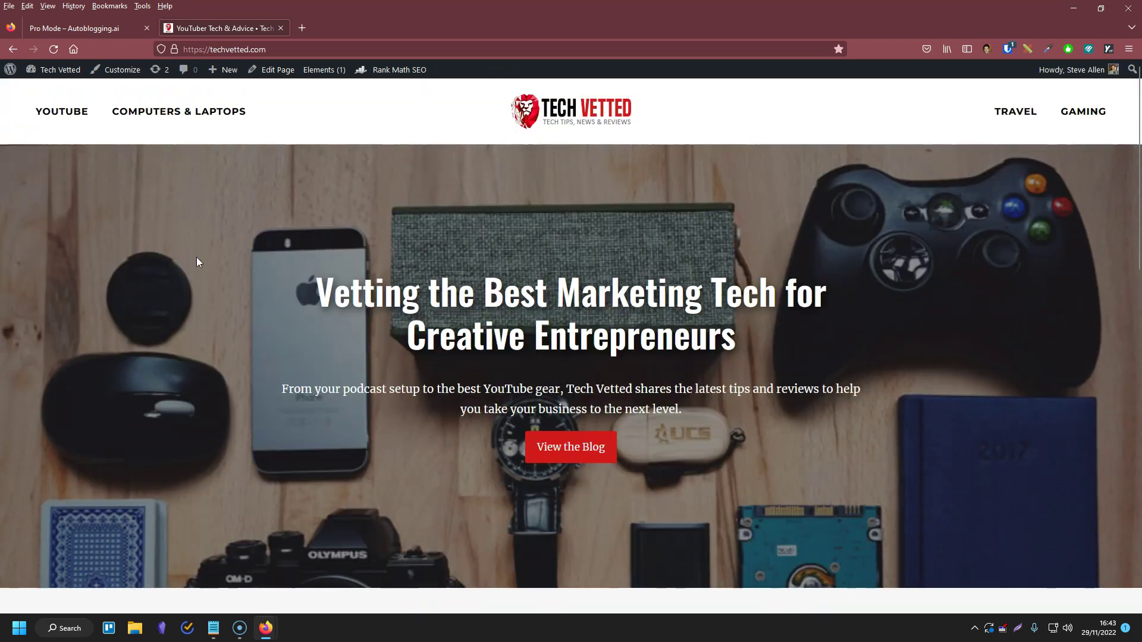
scroll(309, 319, down, 7)
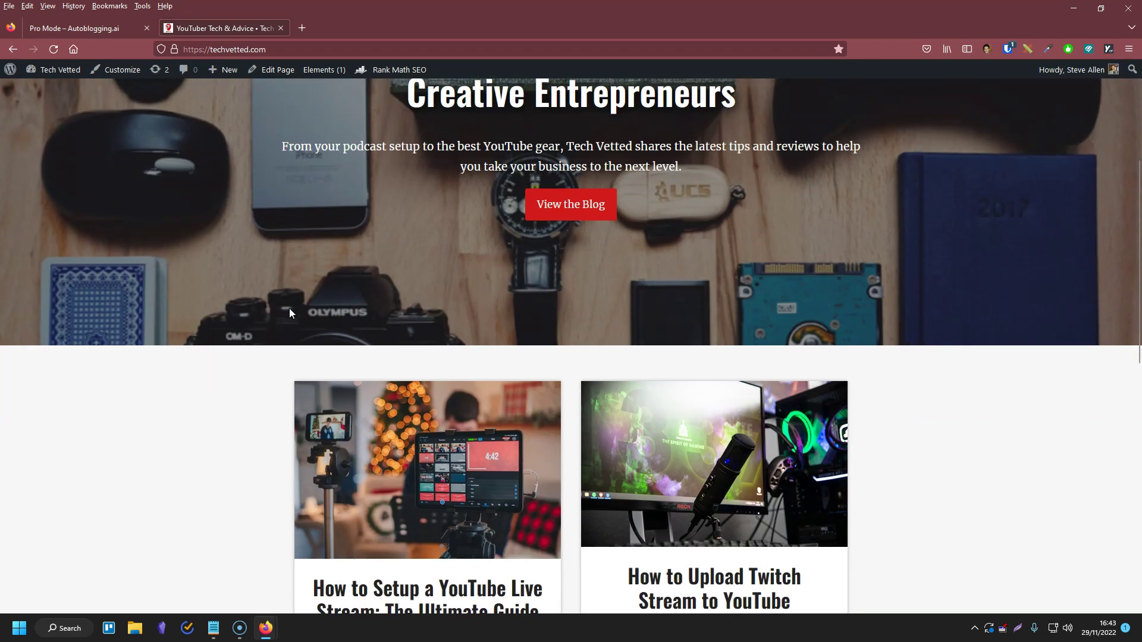
scroll(219, 326, down, 2)
scroll(219, 326, up, 5)
click(99, 28)
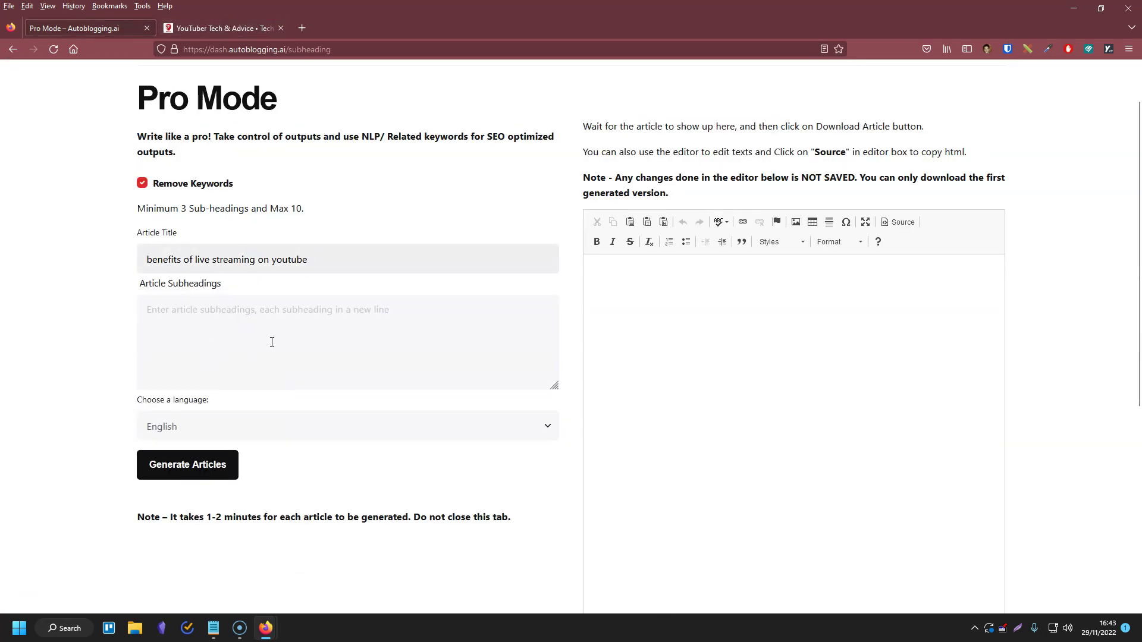
click(219, 29)
scroll(446, 268, up, 3)
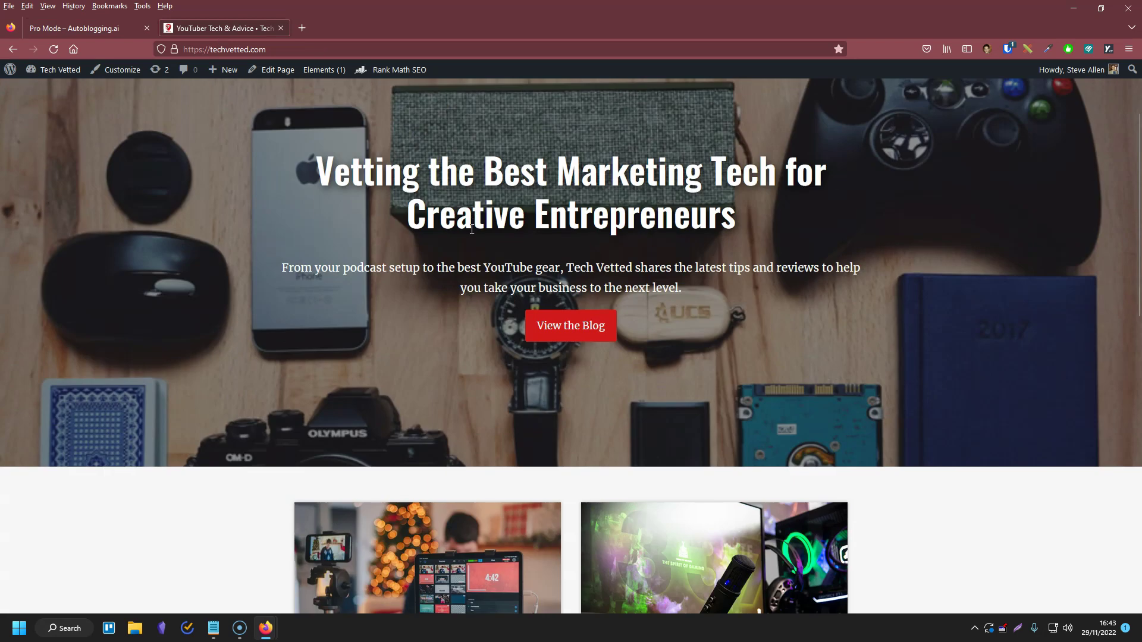
scroll(305, 130, down, 4)
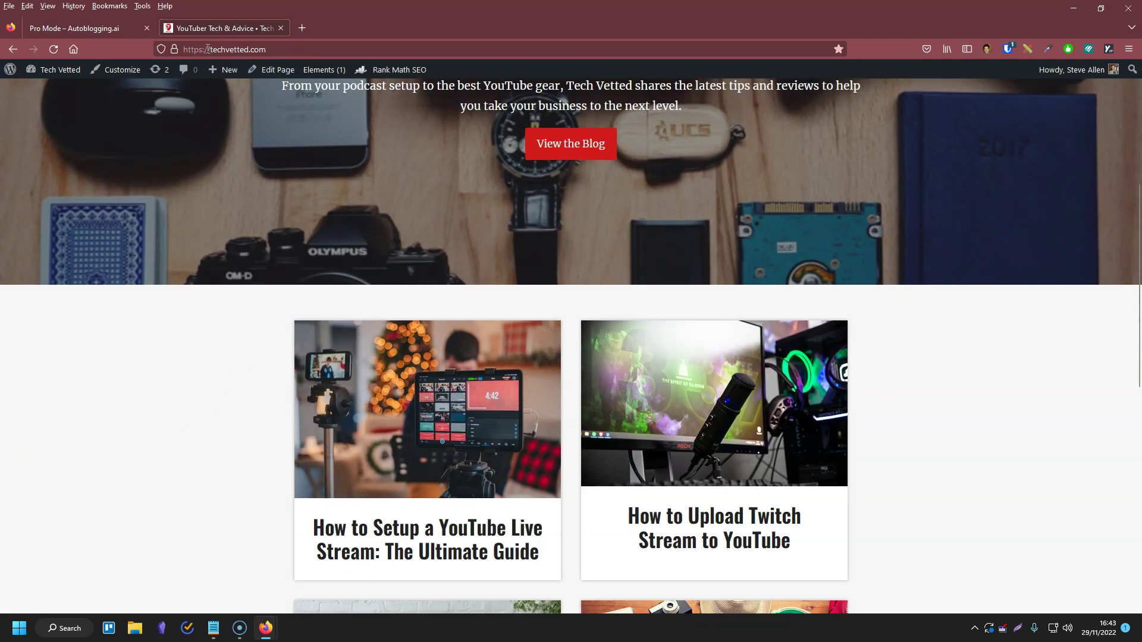
click(88, 30)
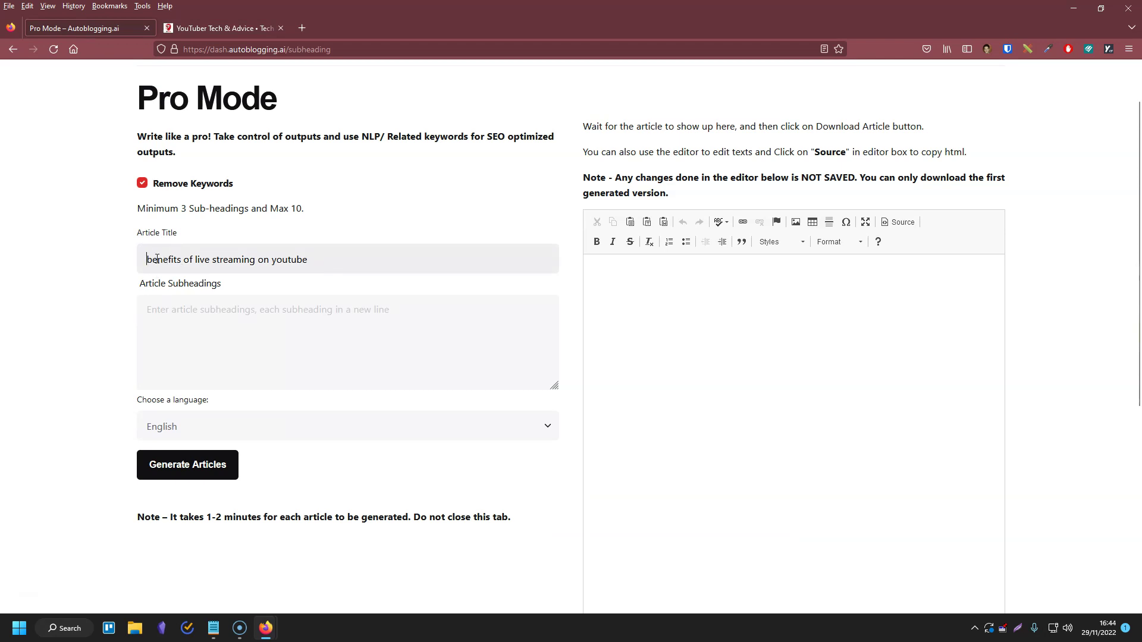
drag(146, 259, 323, 259)
click(207, 261)
click(312, 254)
Switch to Notepad and copy the subheading list from "It's cost effective" through "Higher watch time and audience retention"
key(alt+Tab)
click(846, 206)
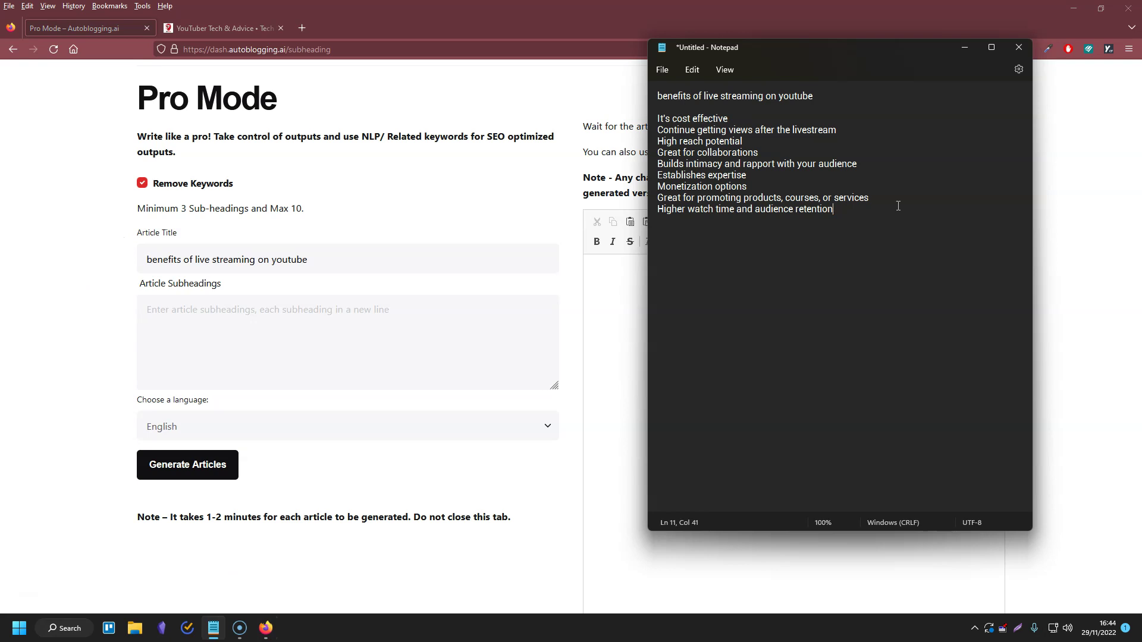
drag(758, 46, 630, 102)
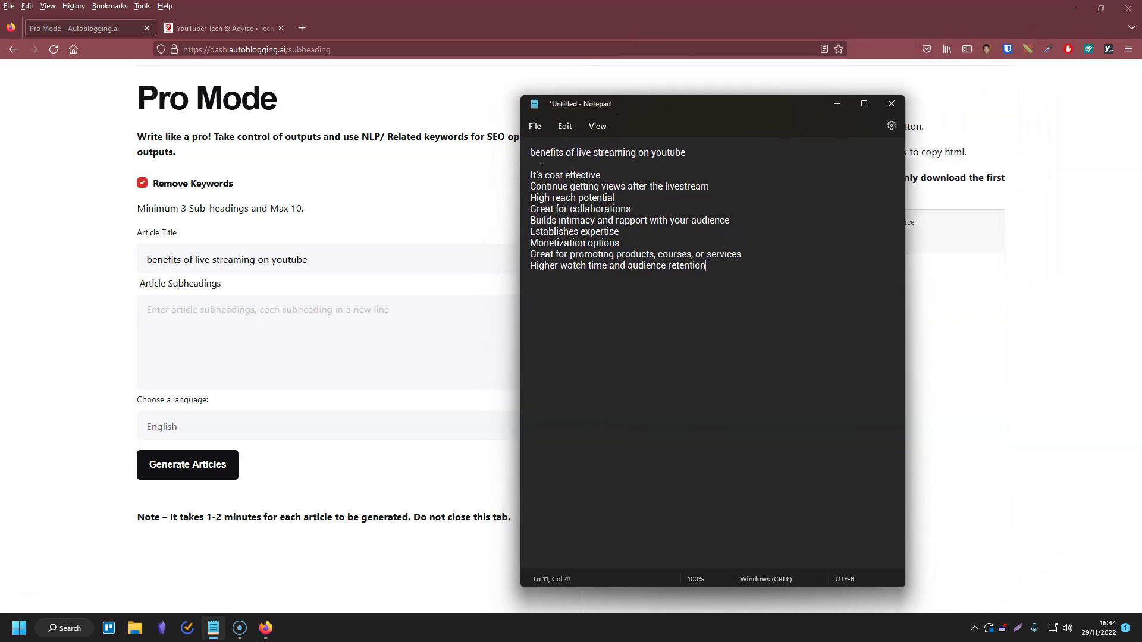
drag(531, 175, 556, 232)
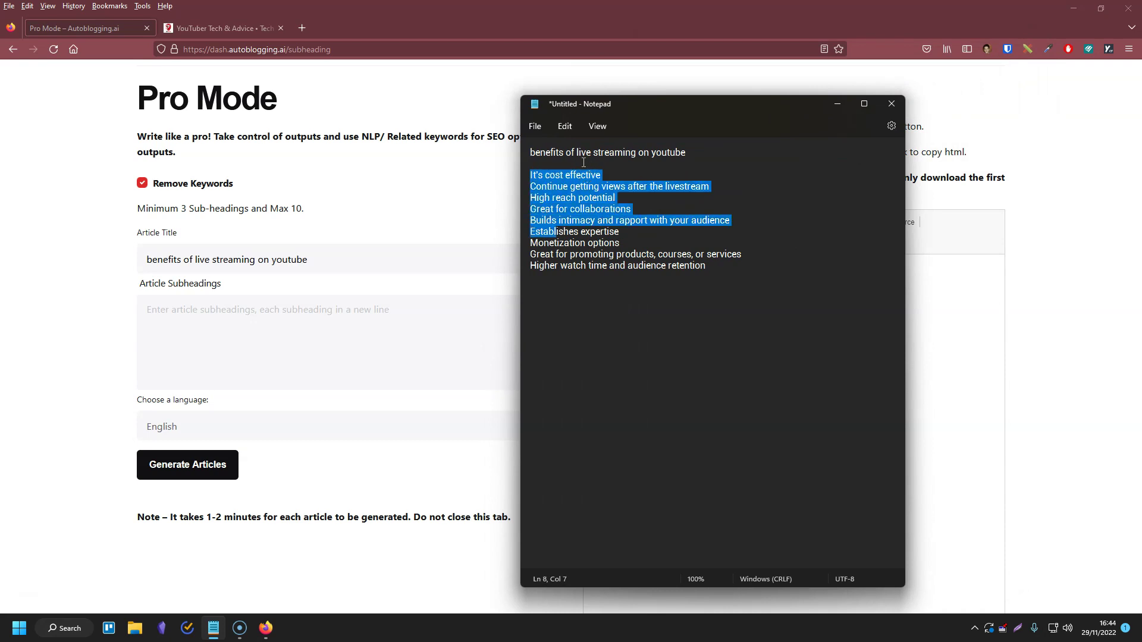
click(606, 175)
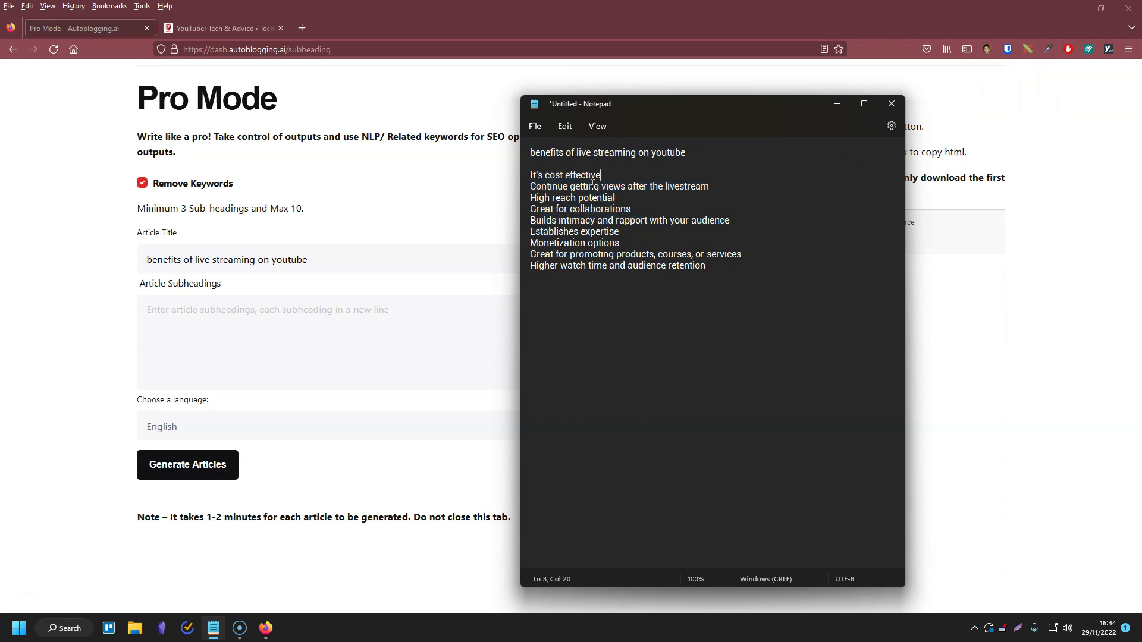
drag(523, 177, 716, 267)
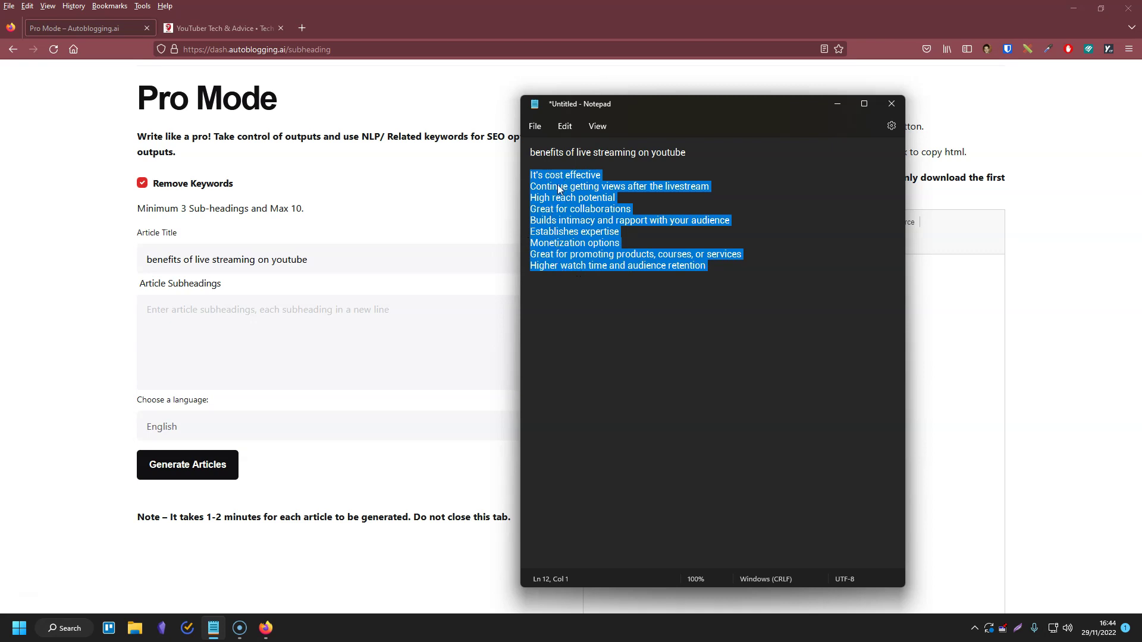
right_click(573, 241)
click(603, 304)
Paste the copied list into the Article Subheadings box, delete the stray trailing "=" and enlarge the box to fit all lines
click(292, 333)
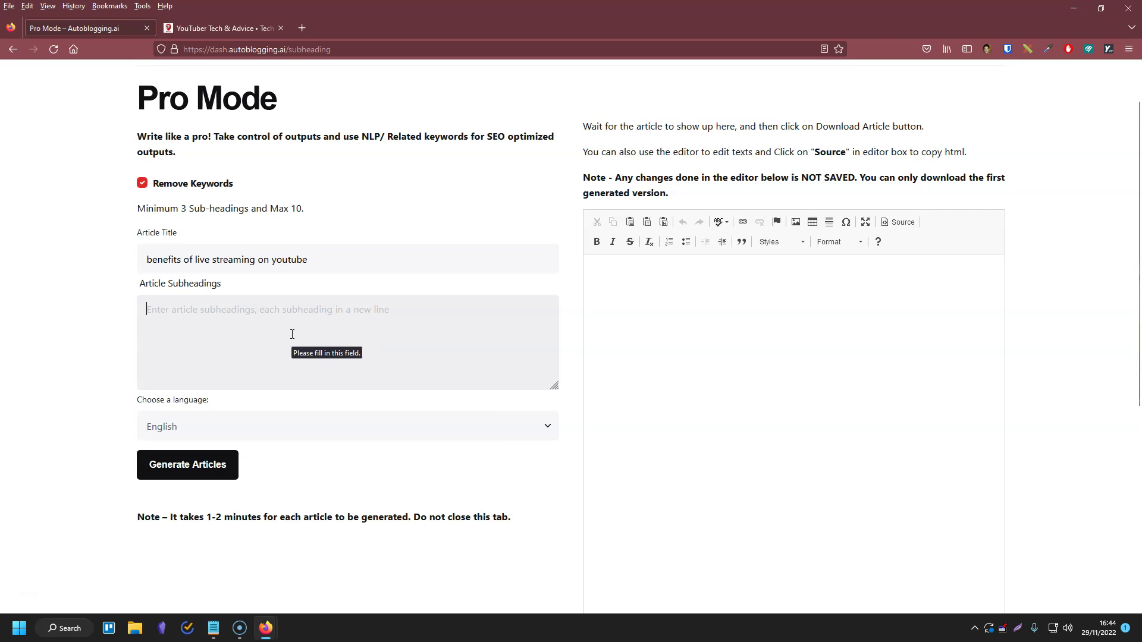
key(ctrl+v)
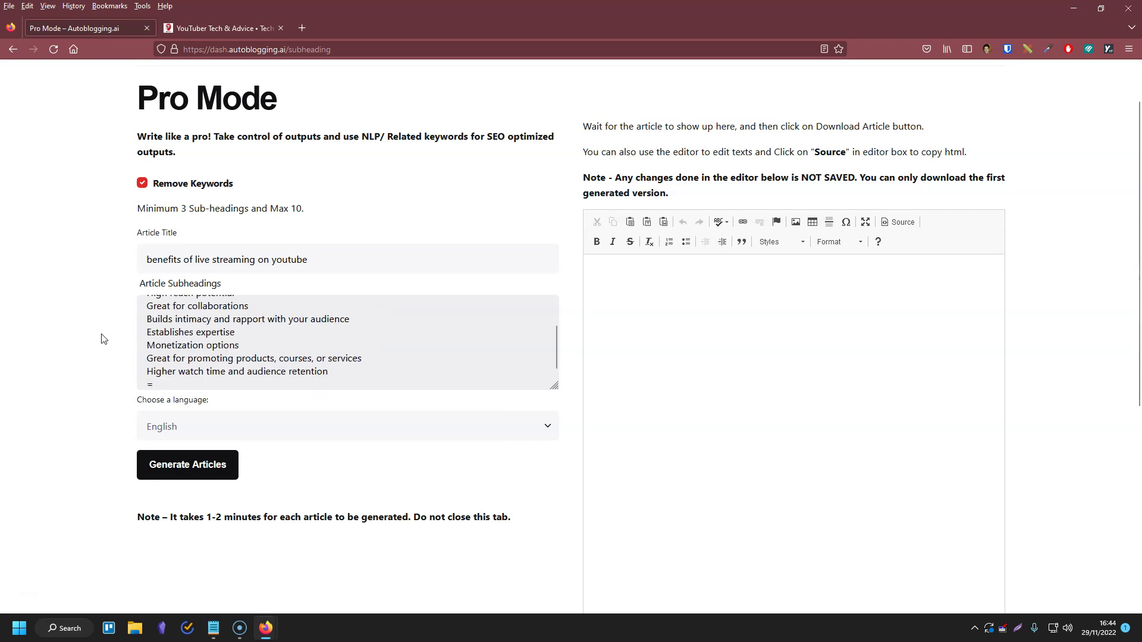
key(BackSpace)
drag(553, 385, 551, 492)
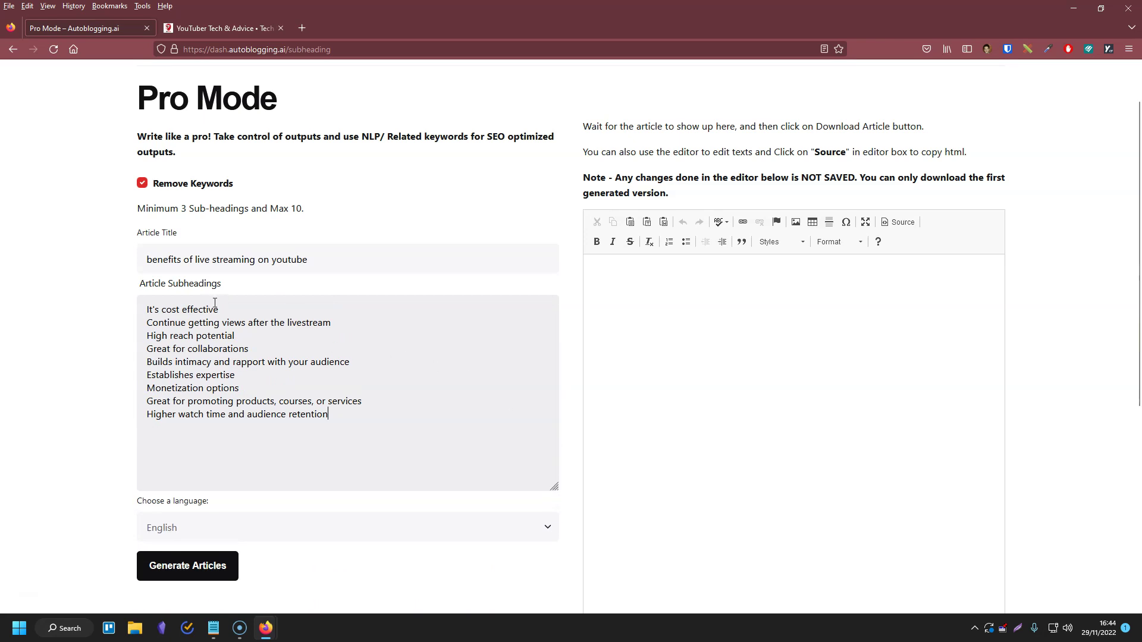
Generate the Pro Mode article in English from the entered title and subheadings
scroll(137, 336, down, 1)
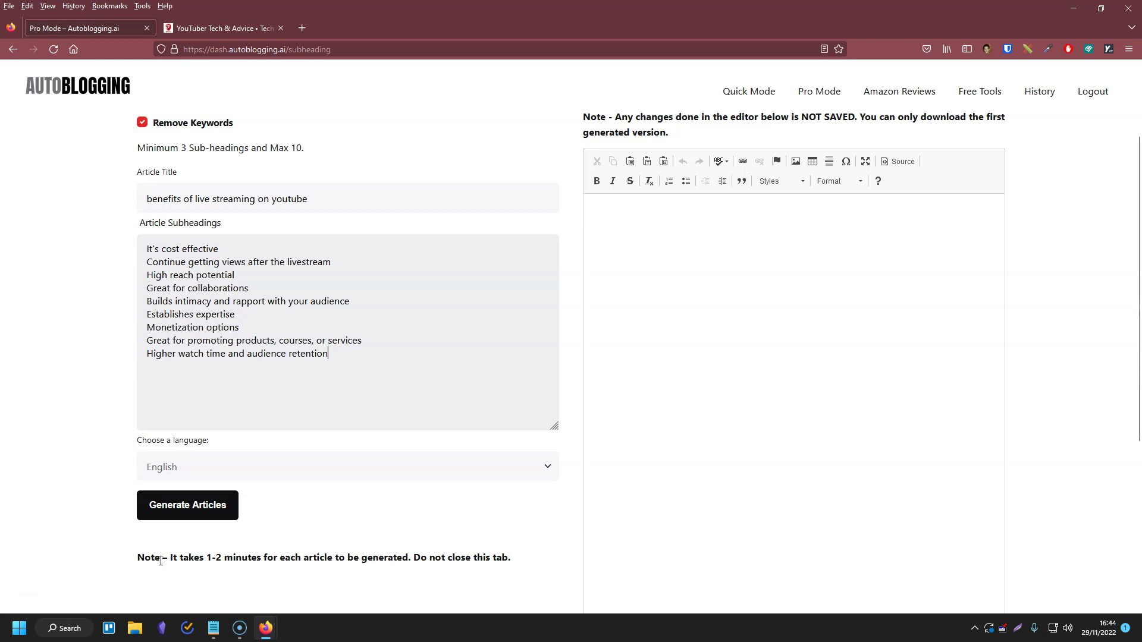
click(181, 506)
scroll(48, 382, up, 1)
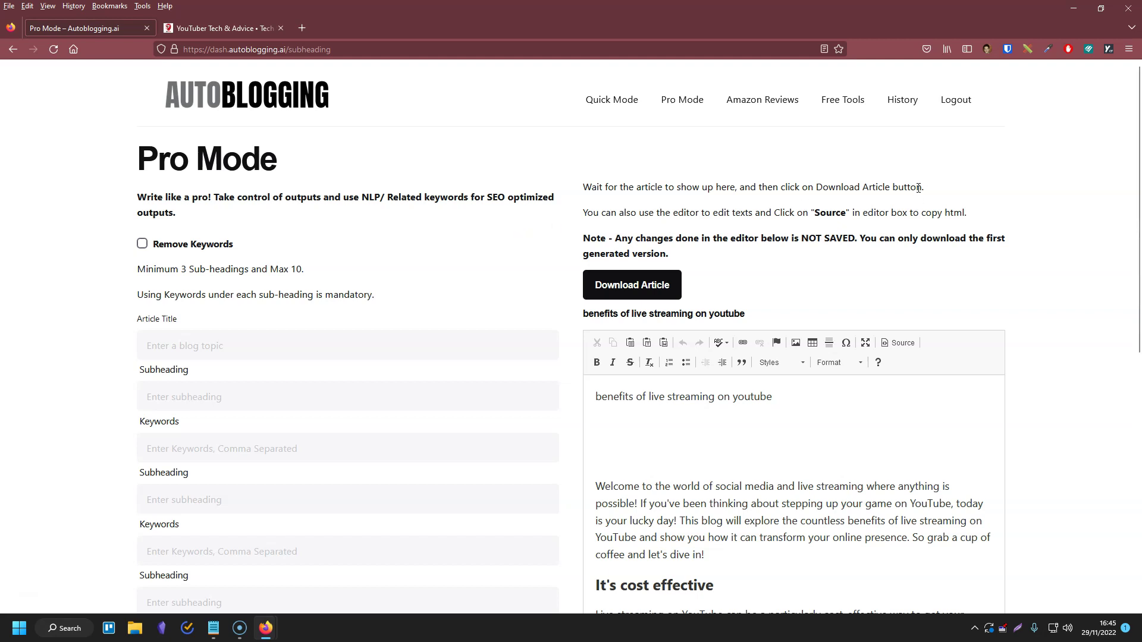
Examine the generated article's download option, introduction and "It's cost effective" section in the editor
scroll(1032, 233, down, 3)
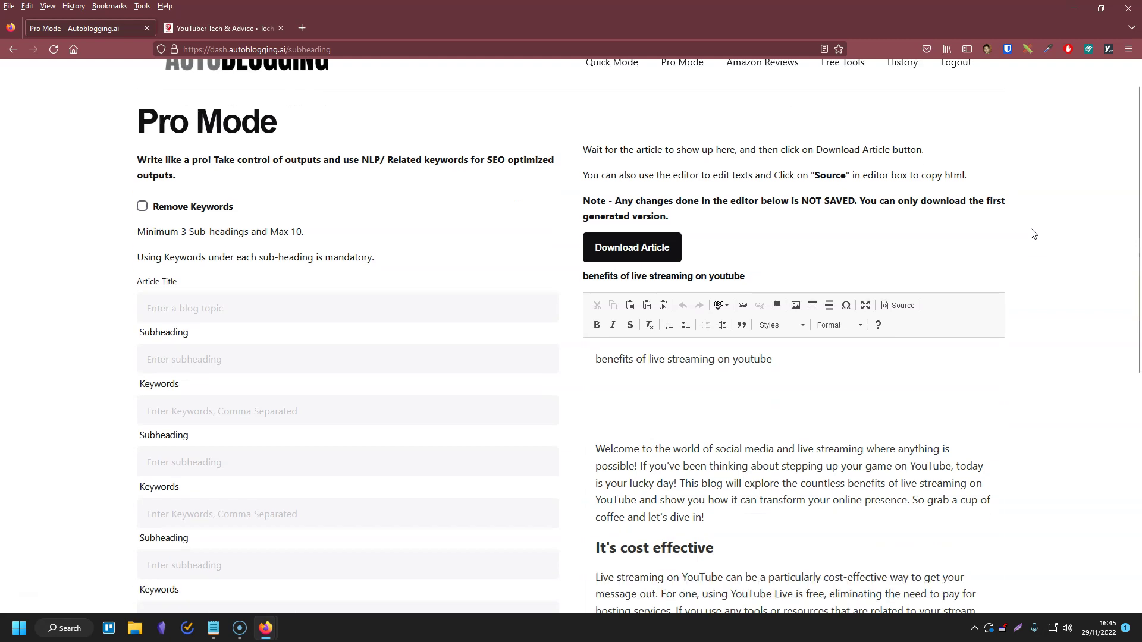
scroll(1031, 225, up, 3)
scroll(833, 196, down, 1)
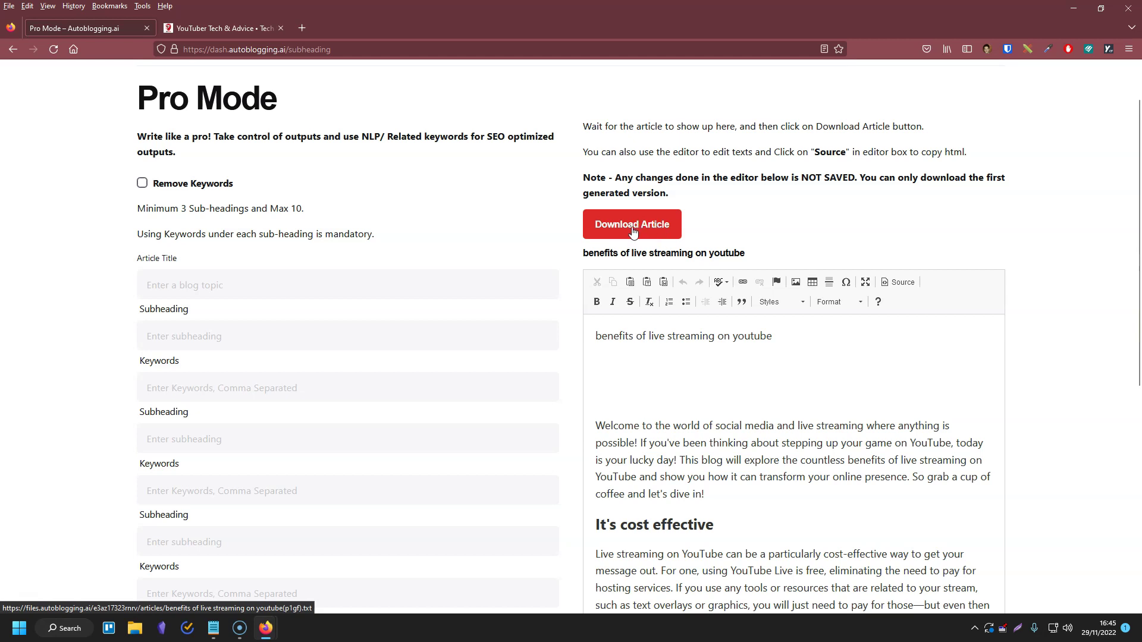
scroll(935, 221, down, 1)
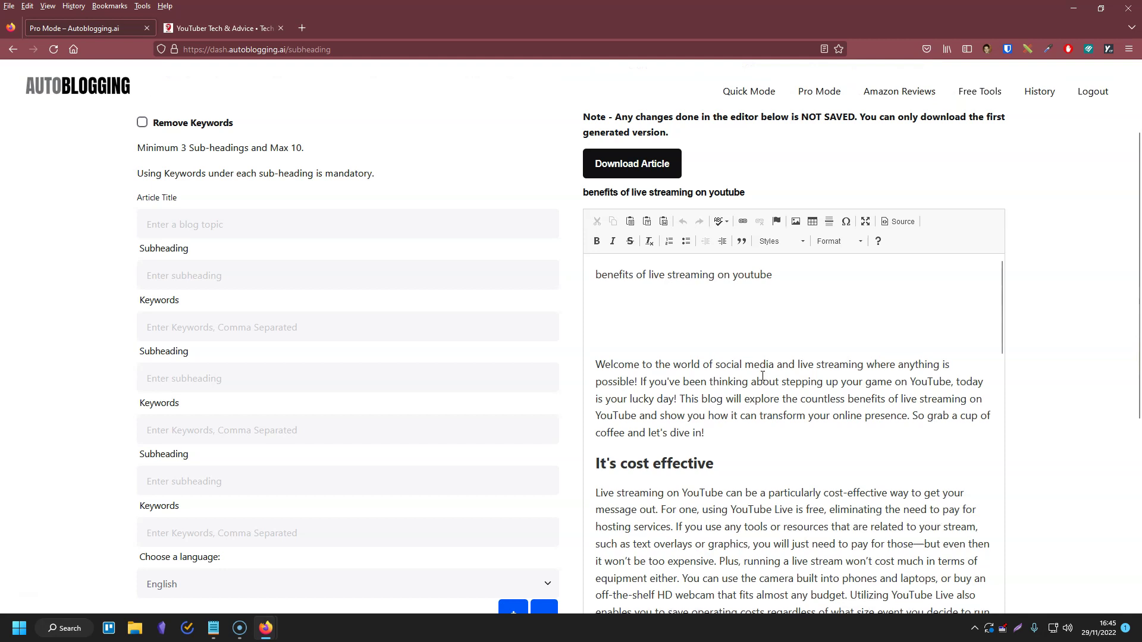
scroll(734, 366, up, 1)
scroll(770, 333, down, 1)
scroll(1071, 303, down, 3)
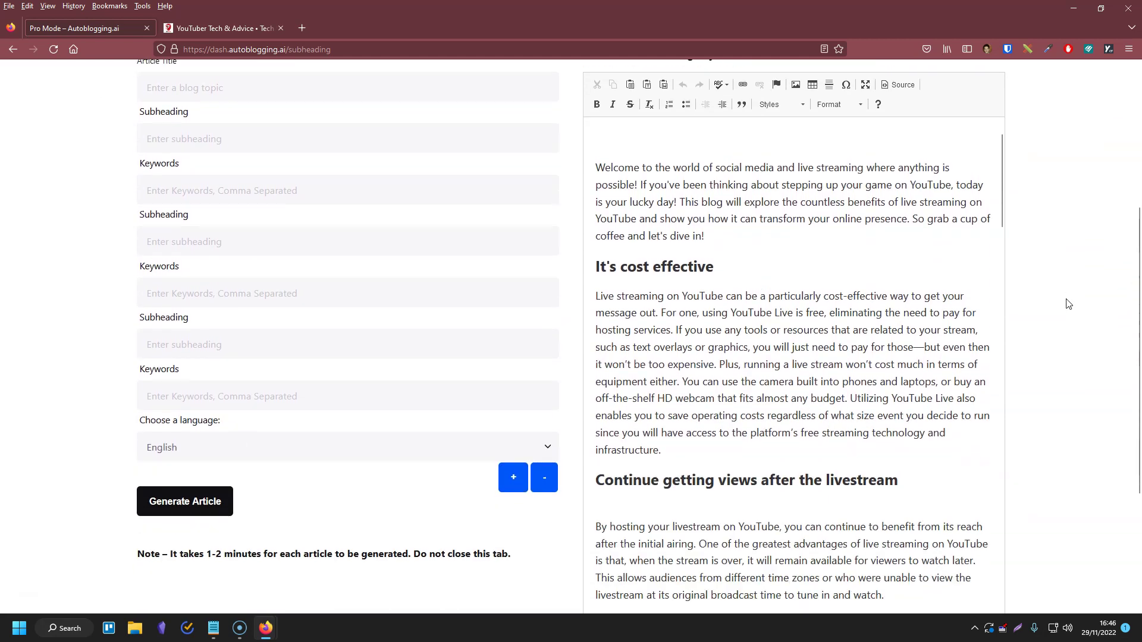
scroll(778, 254, up, 1)
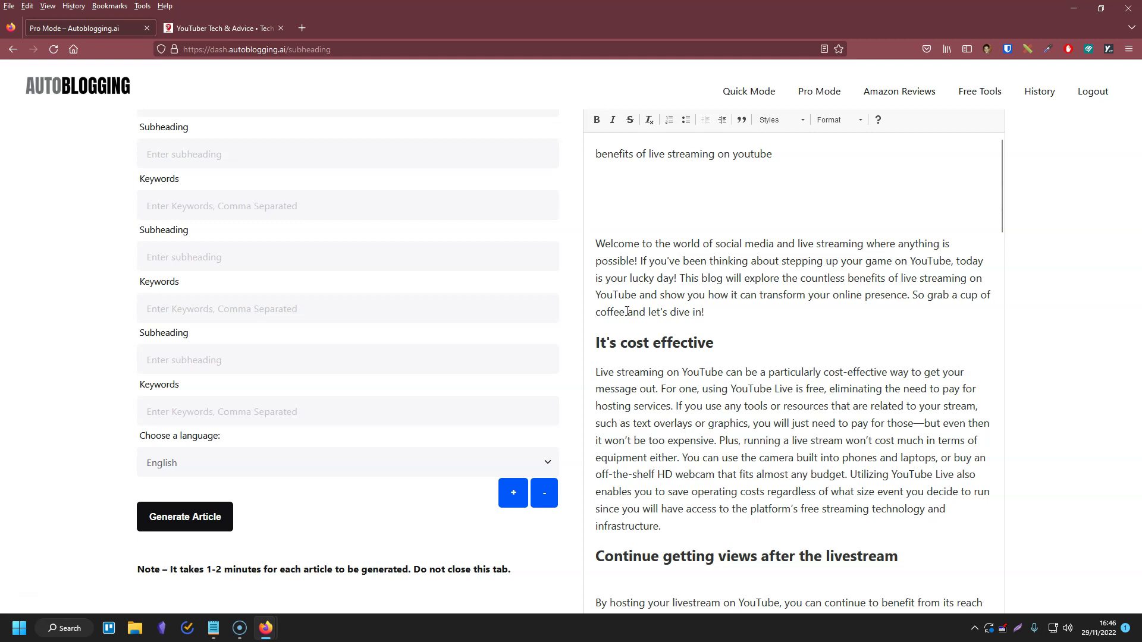
scroll(738, 286, down, 1)
scroll(735, 261, up, 1)
scroll(735, 260, down, 1)
scroll(736, 261, up, 1)
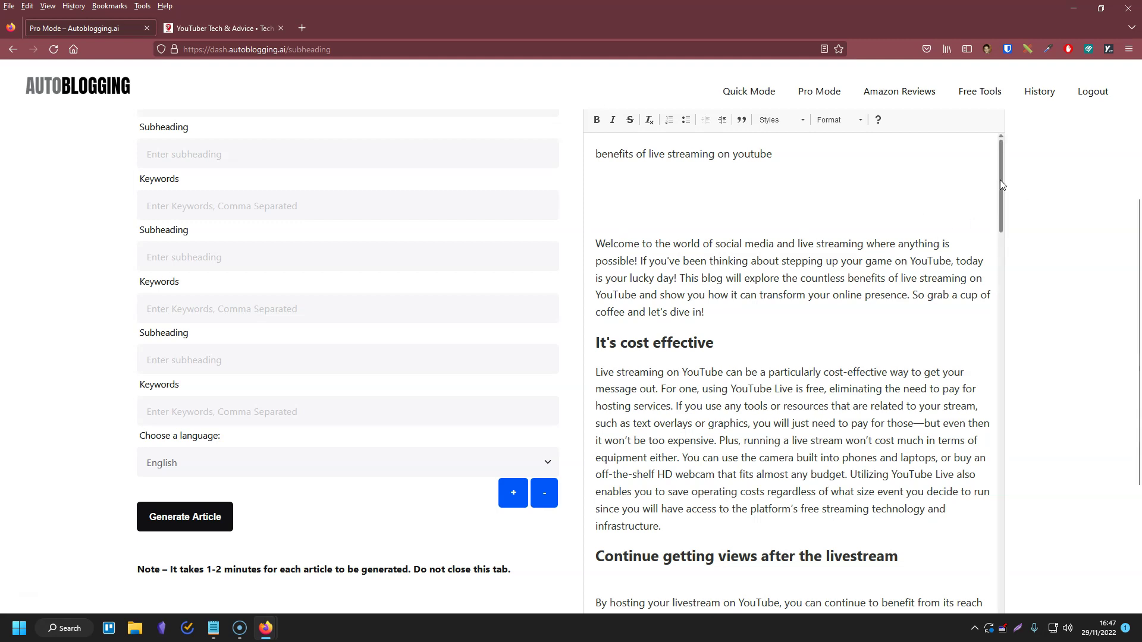
Skim the generated article's sections from "It's cost effective" through "Higher watch time and audience retention"
drag(1001, 183, 1004, 204)
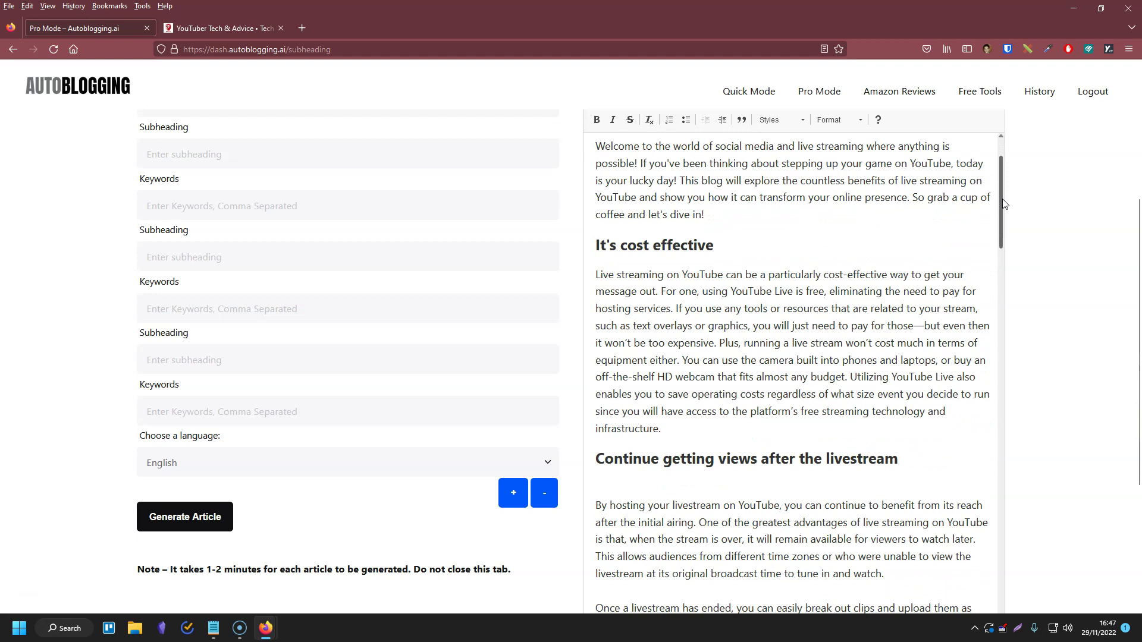
scroll(619, 206, down, 1)
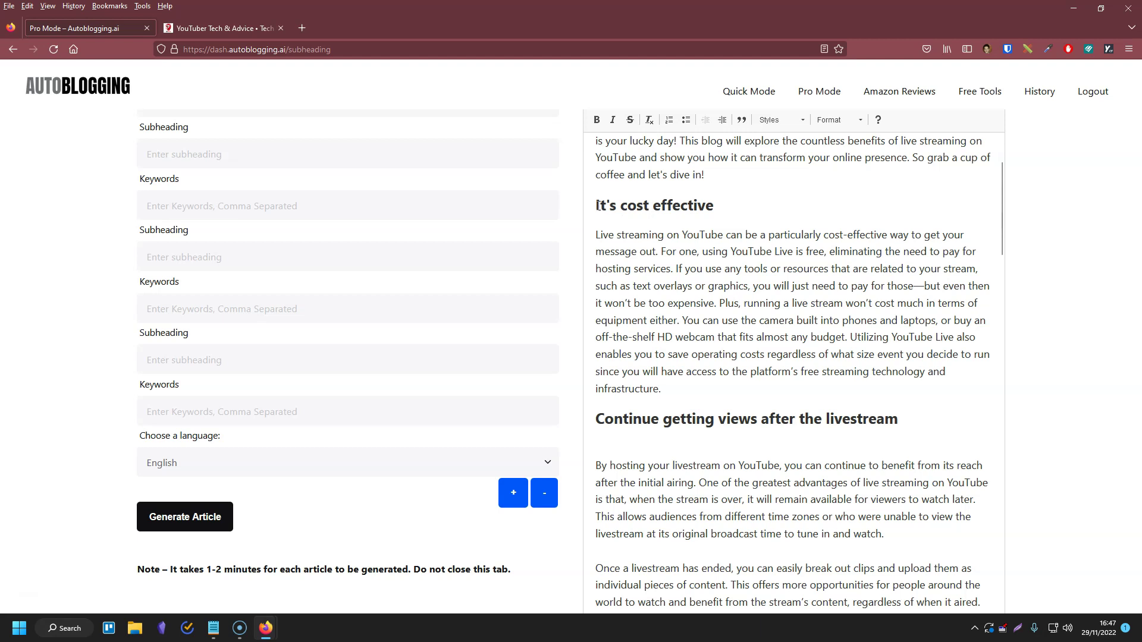
scroll(670, 251, down, 3)
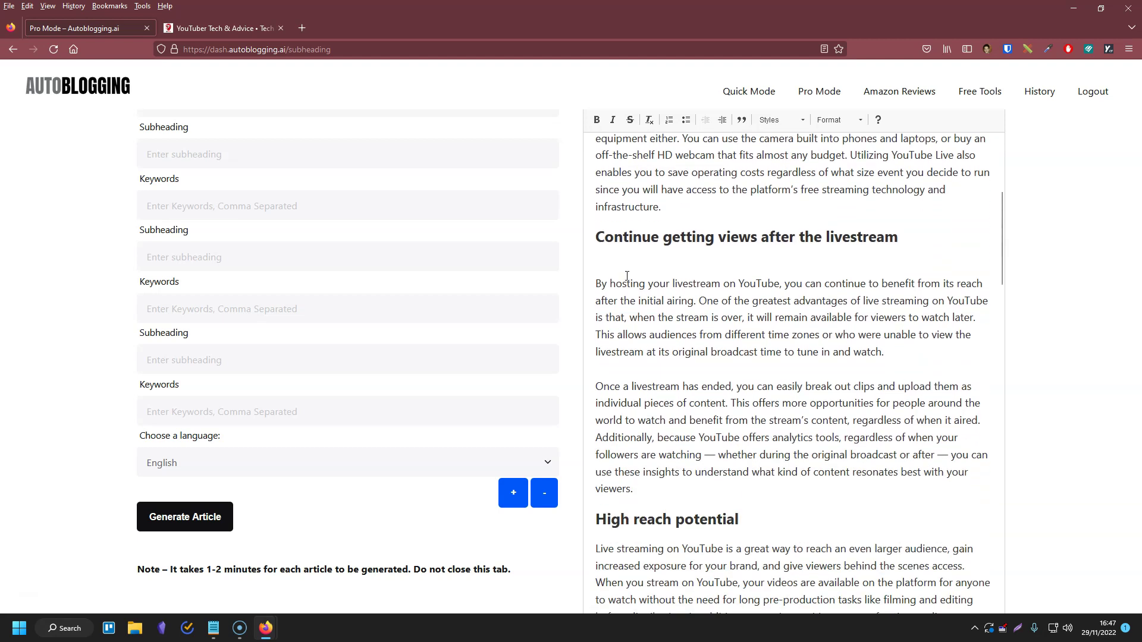
scroll(767, 231, down, 4)
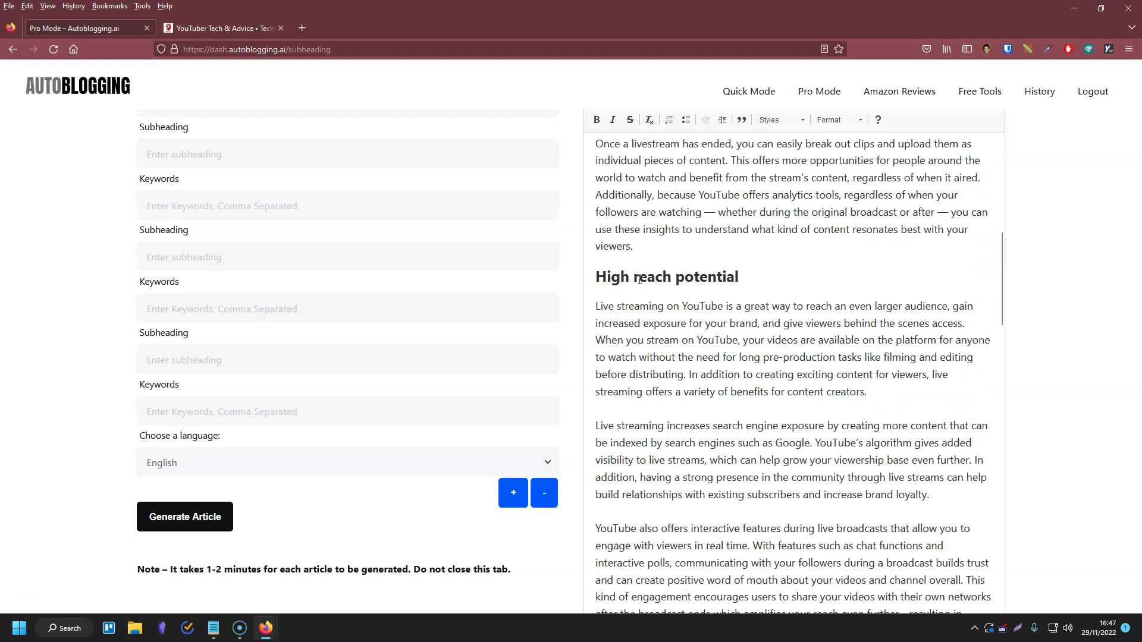
scroll(654, 277, down, 10)
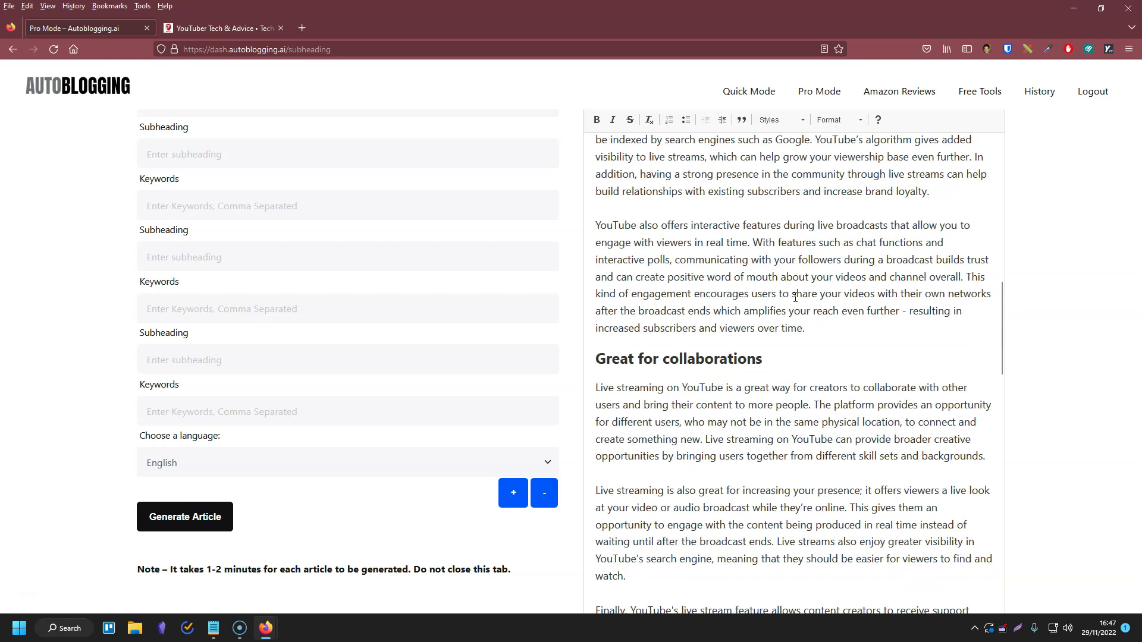
scroll(659, 335, down, 4)
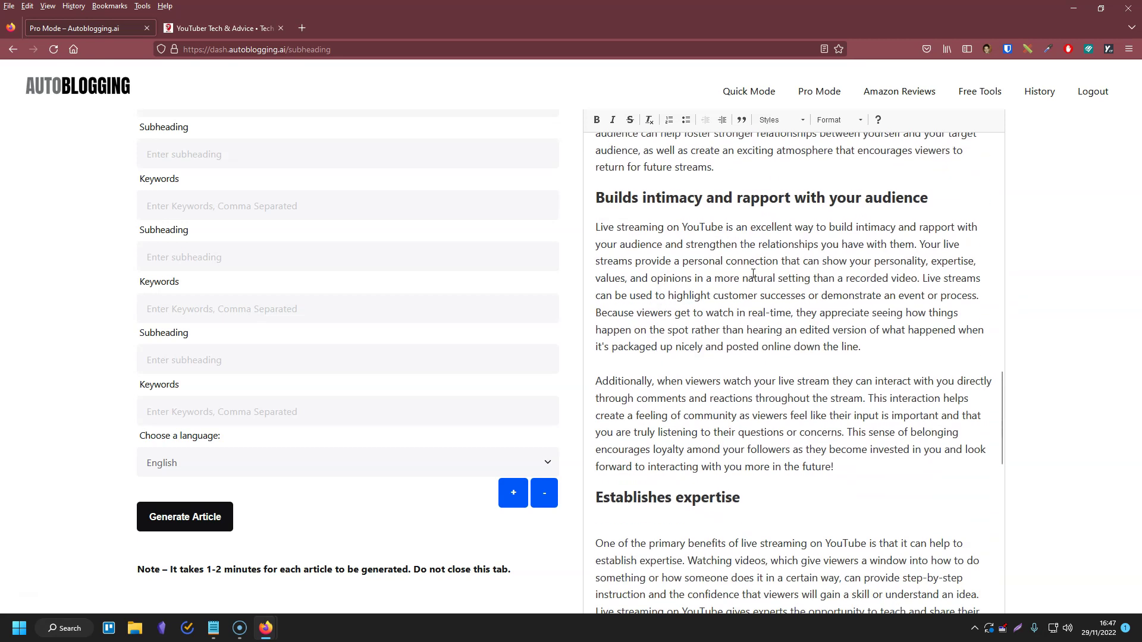
scroll(761, 324, down, 6)
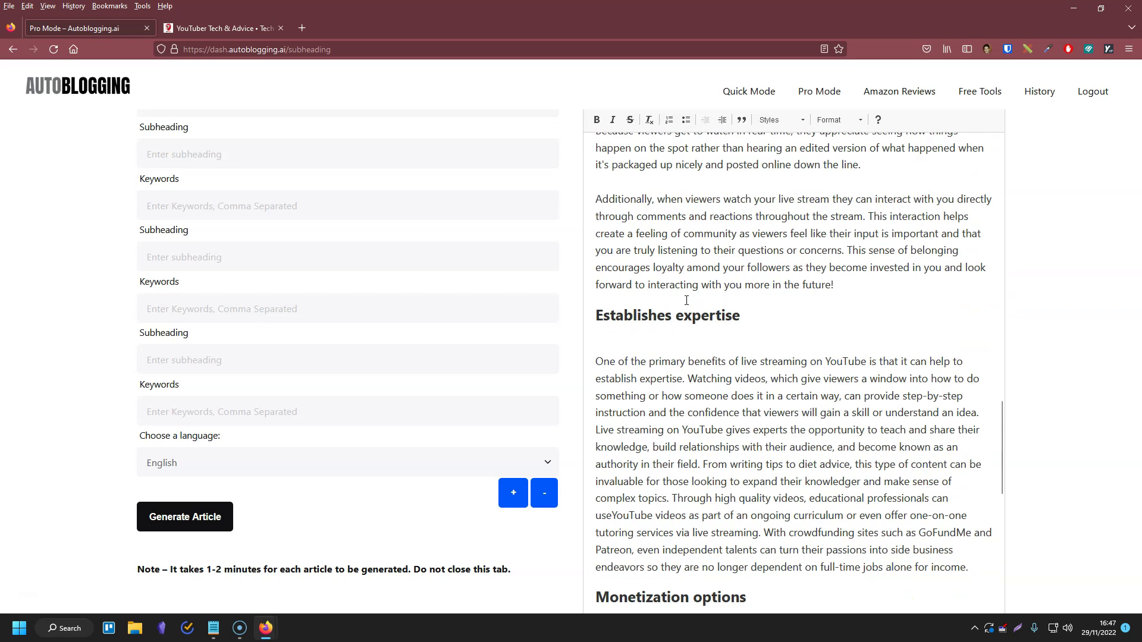
scroll(735, 297, down, 14)
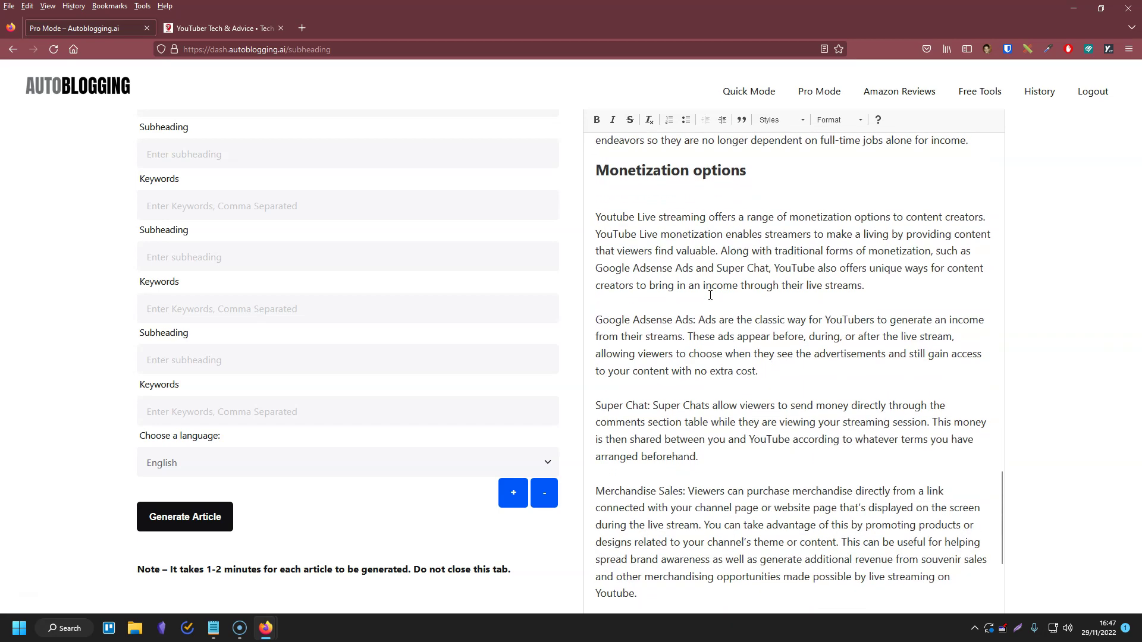
scroll(779, 364, down, 10)
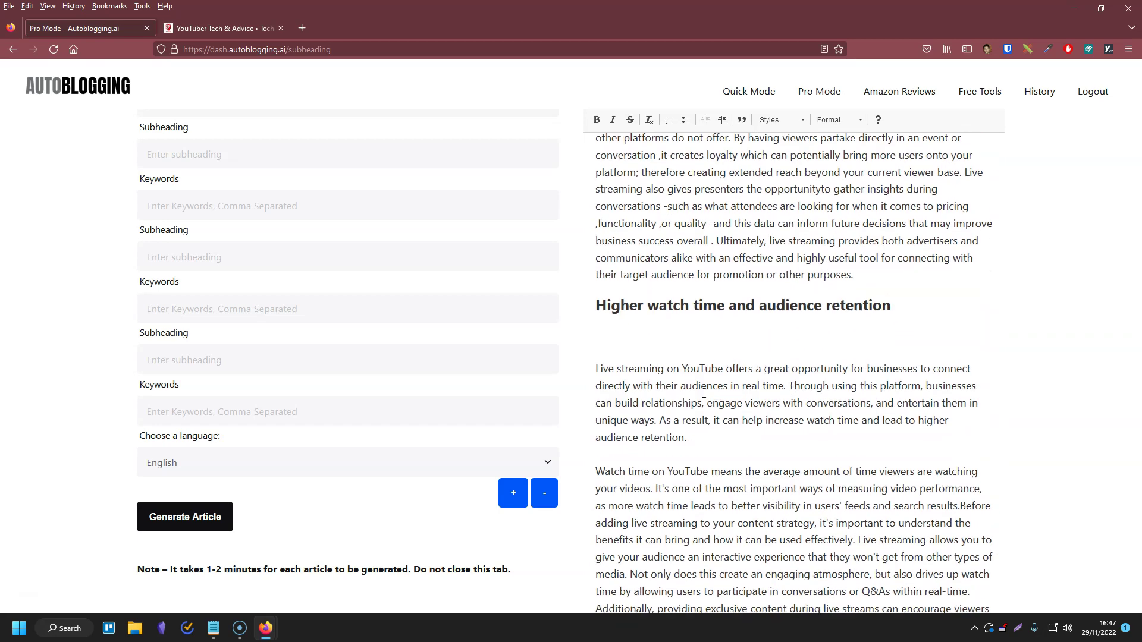
scroll(771, 388, down, 2)
scroll(772, 388, up, 8)
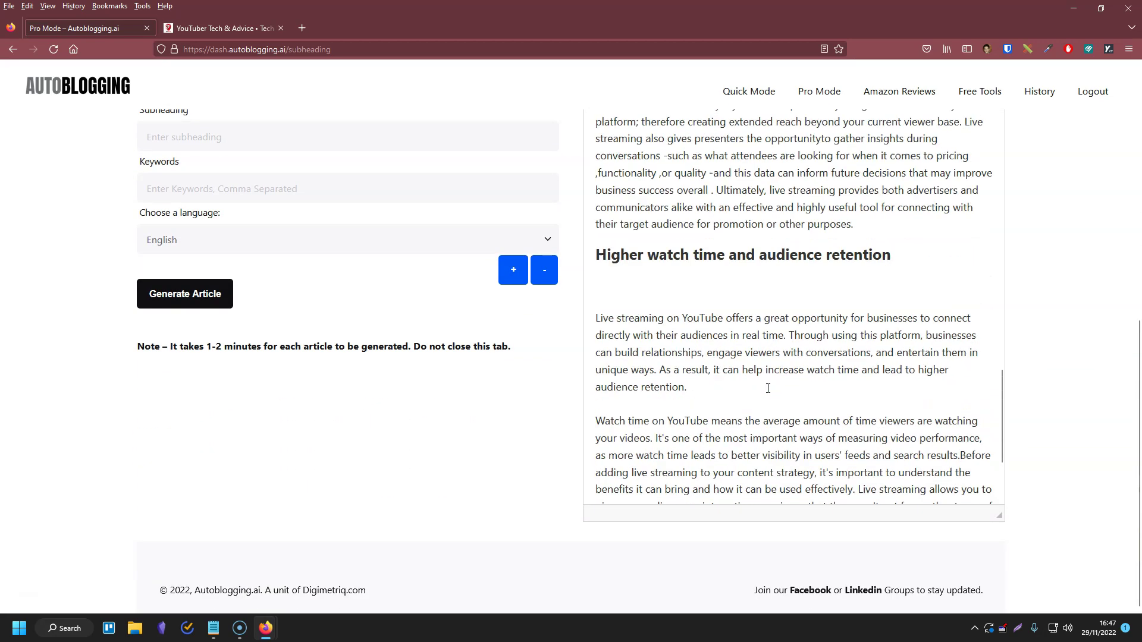
Return to the "It's cost effective" section and highlight the sentences about equipment costs, from "Plus, running a live stream" to "any budget"
scroll(1048, 401, up, 2)
scroll(1049, 401, up, 5)
scroll(791, 387, up, 5)
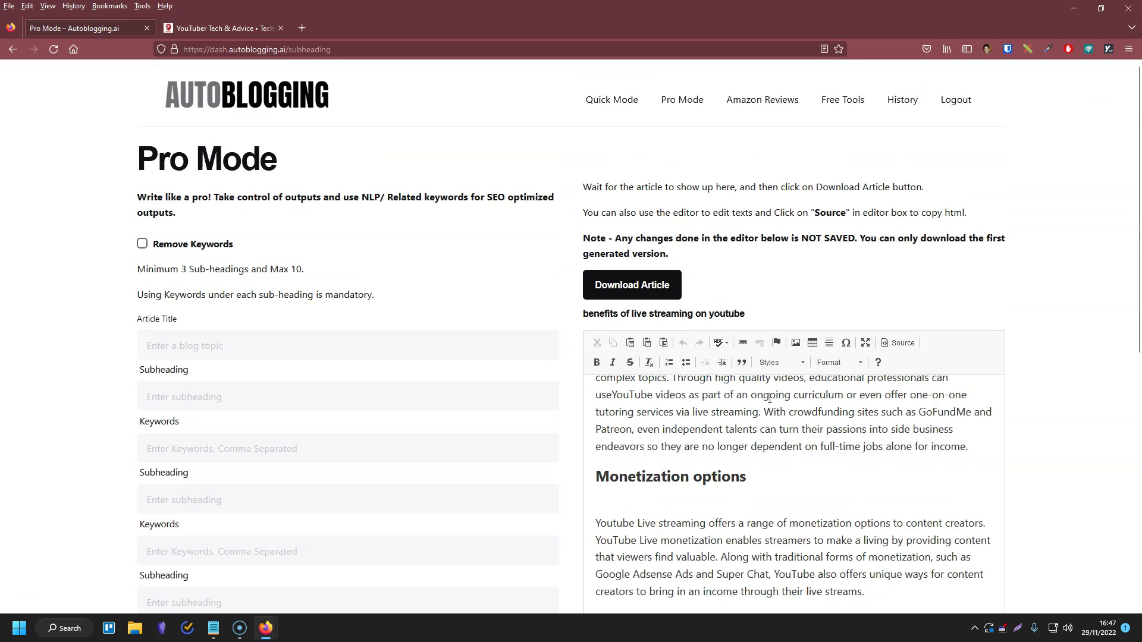
scroll(1067, 372, down, 2)
scroll(776, 326, up, 5)
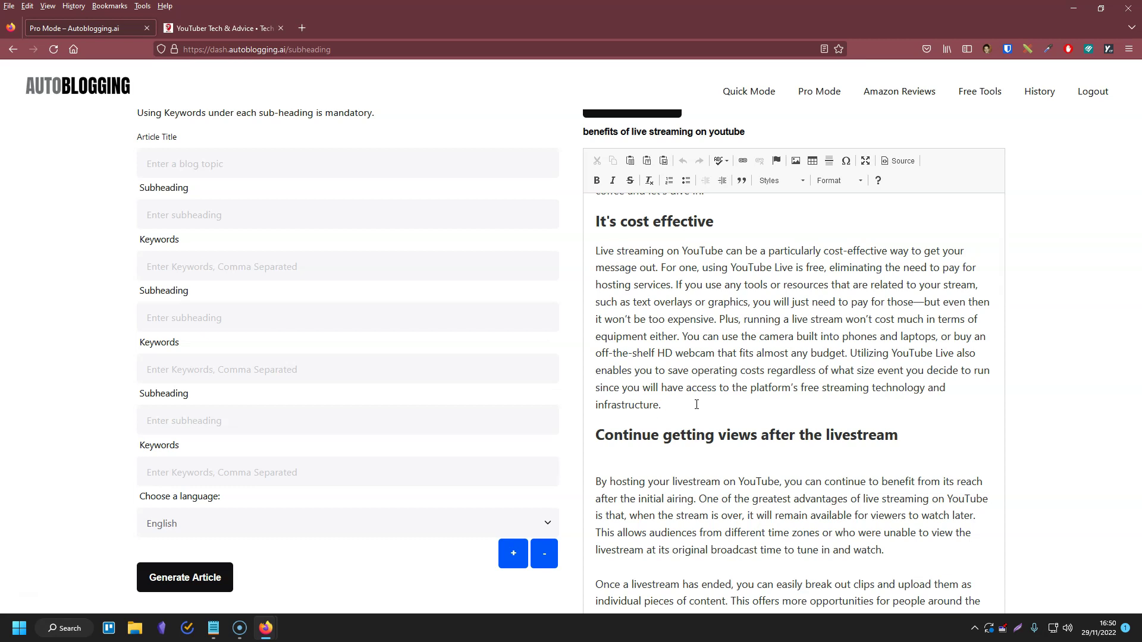
click(847, 353)
drag(847, 353, 746, 322)
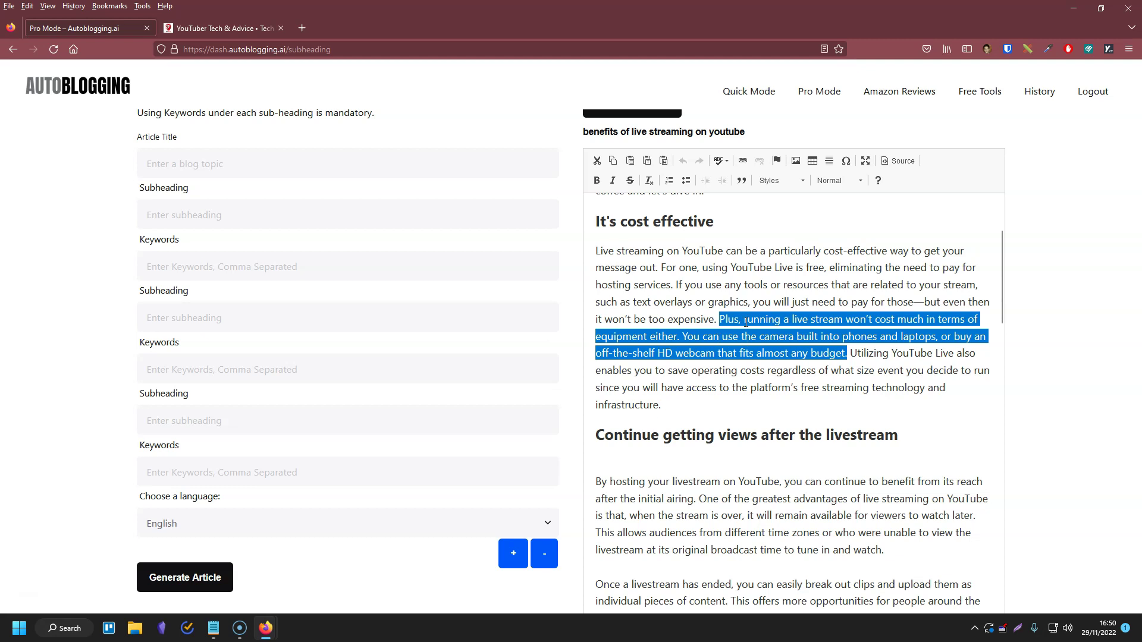
click(799, 350)
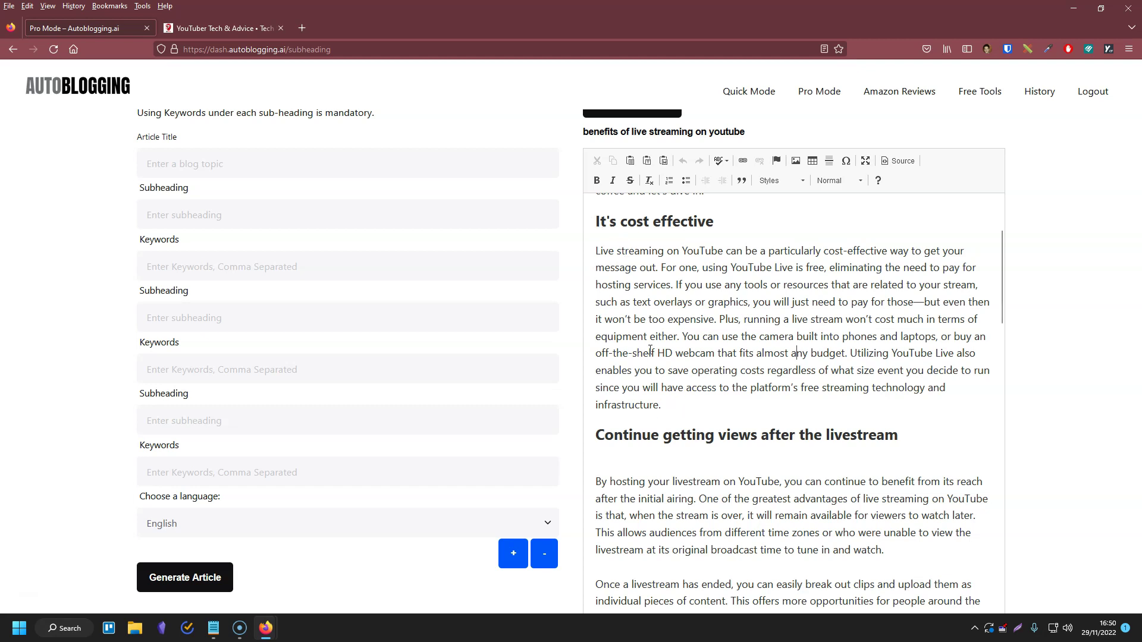
Examine the "Continue getting views after the livestream" section, highlighting its heading and the opening sentence about benefiting after the initial airing
scroll(704, 392, up, 2)
scroll(702, 357, down, 2)
scroll(930, 288, down, 2)
scroll(930, 288, up, 2)
scroll(729, 291, down, 3)
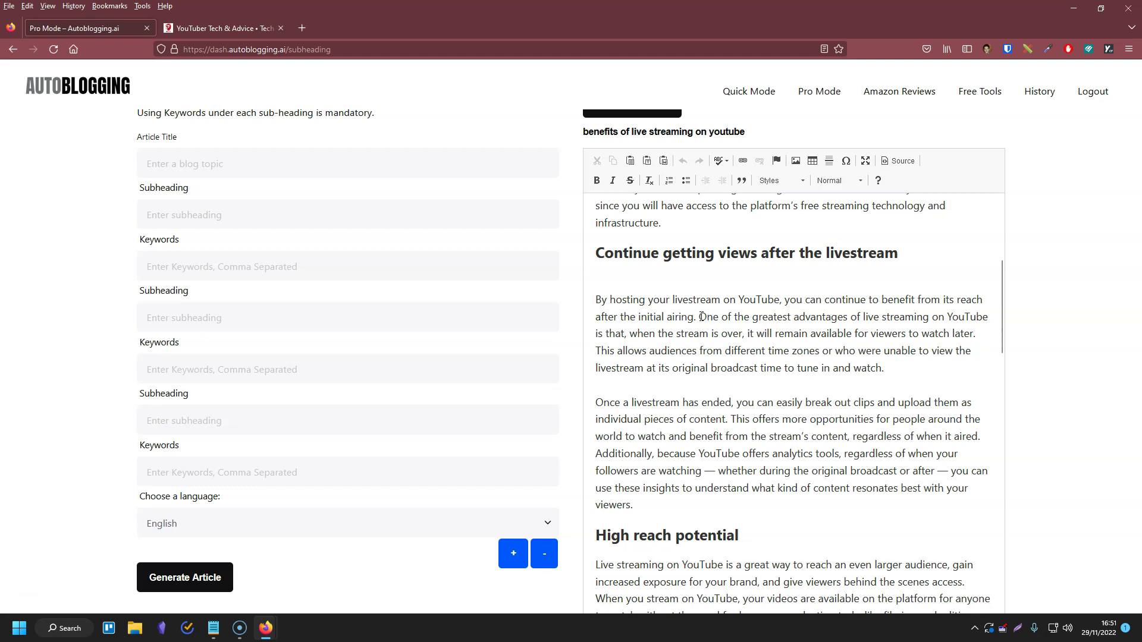
drag(696, 317, 613, 300)
click(613, 301)
drag(605, 253, 885, 256)
click(903, 260)
drag(593, 299, 696, 332)
click(695, 332)
scroll(915, 373, down, 2)
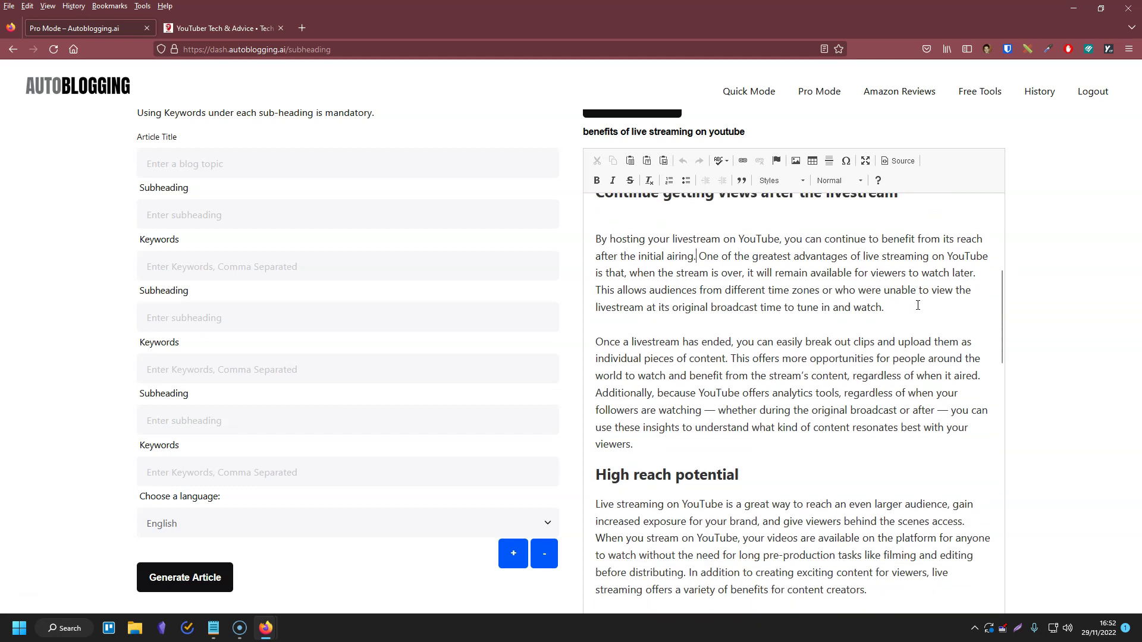
Review the "High reach potential", "Establishes expertise" and "Monetization options" sections of the generated article
scroll(716, 349, down, 2)
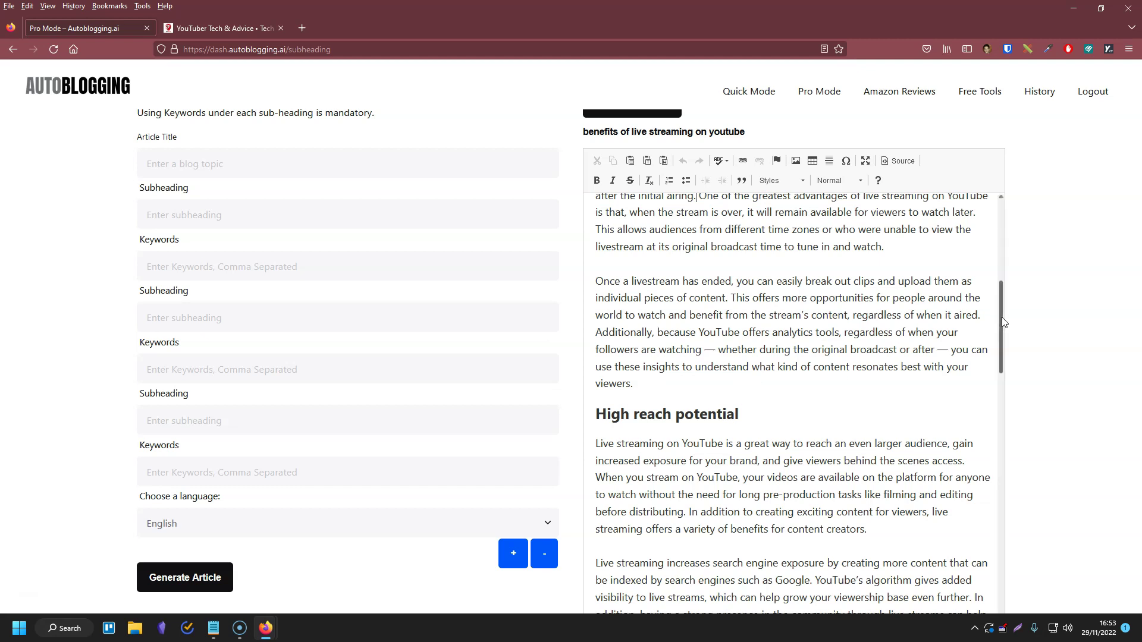
scroll(1001, 321, down, 2)
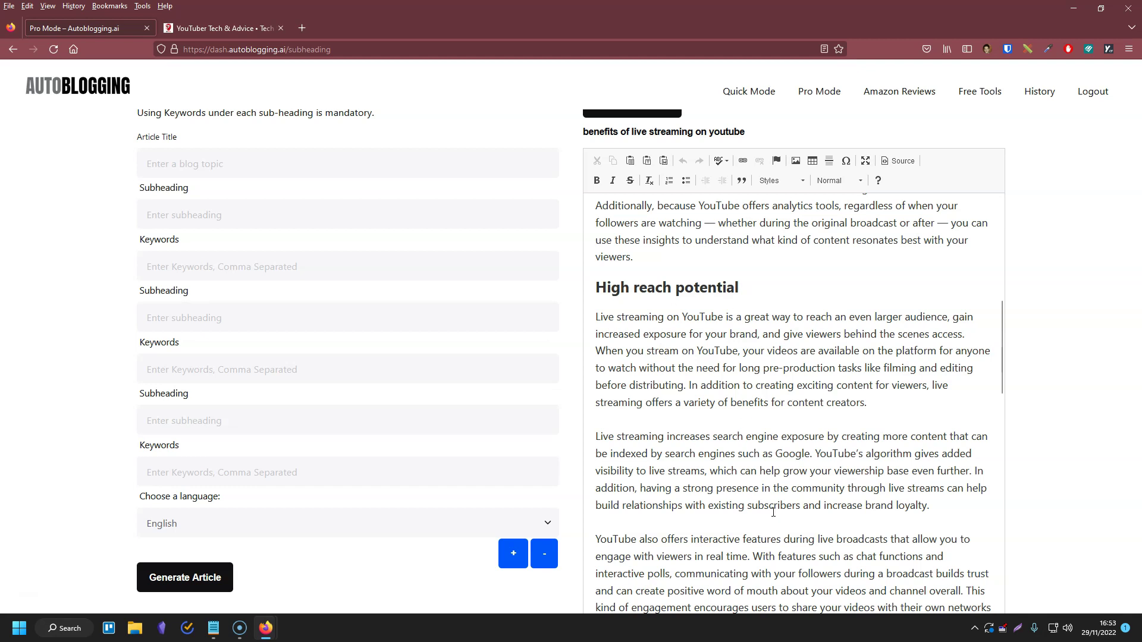
drag(1002, 329, 1007, 525)
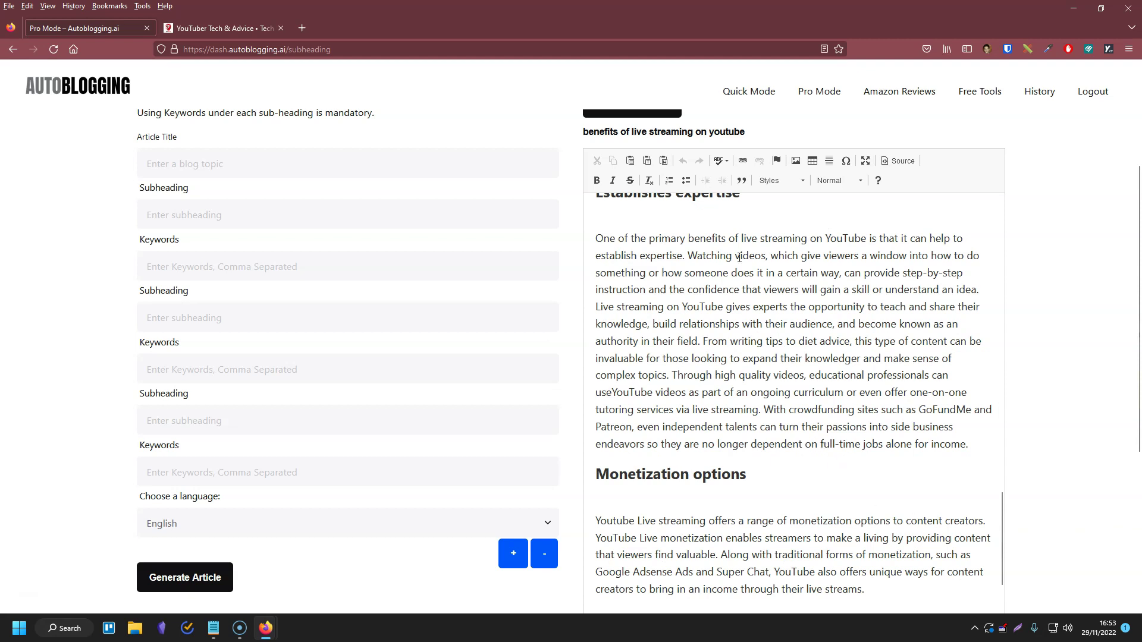
scroll(723, 365, up, 6)
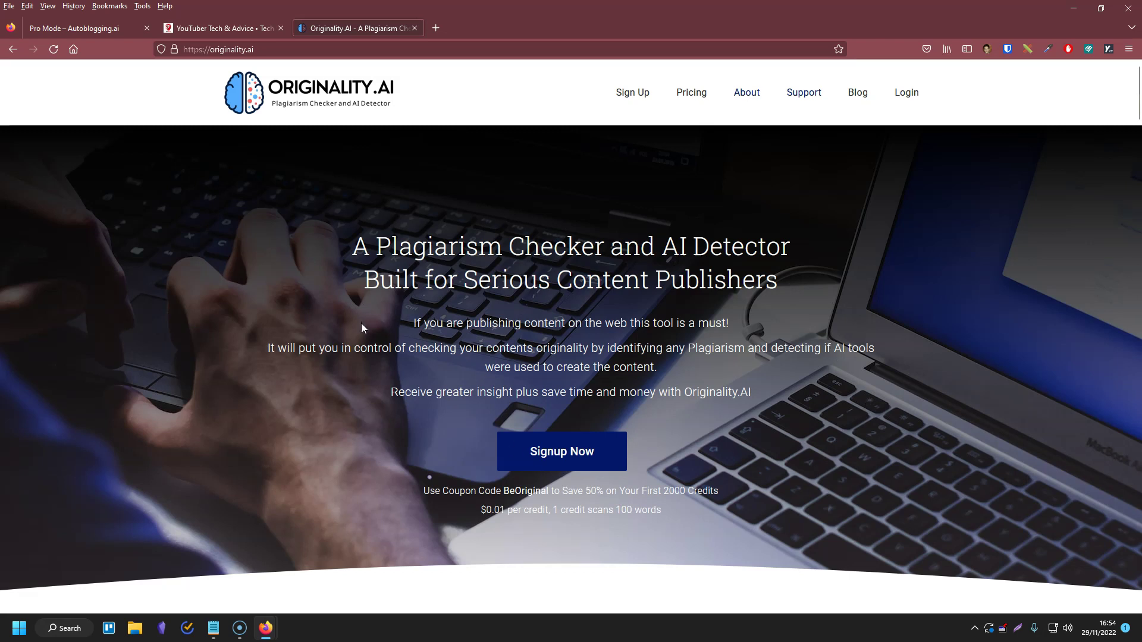
Look over the Originality.ai homepage's plagiarism checker and AI detector offer, checking back briefly on the Pro Mode article
scroll(419, 284, down, 1)
scroll(419, 284, up, 1)
scroll(829, 326, down, 2)
scroll(829, 326, down, 1)
scroll(829, 326, up, 2)
click(89, 28)
click(359, 30)
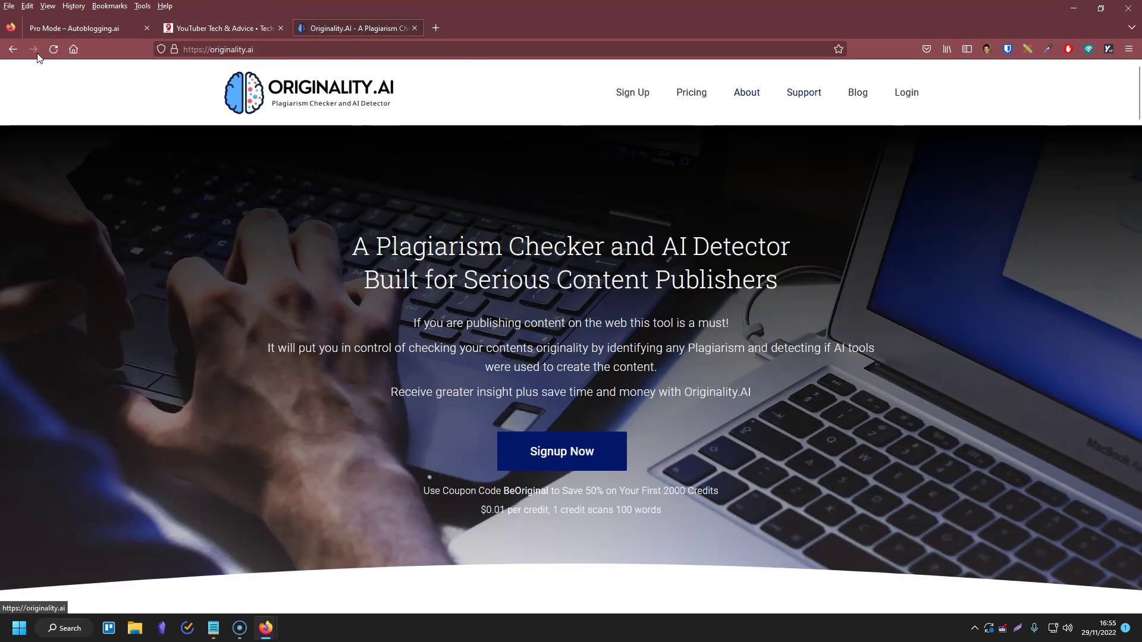
Go back to the Autoblogging.ai Pro Mode page and view its header and the article's "It's cost effective" section
click(71, 28)
scroll(740, 354, up, 13)
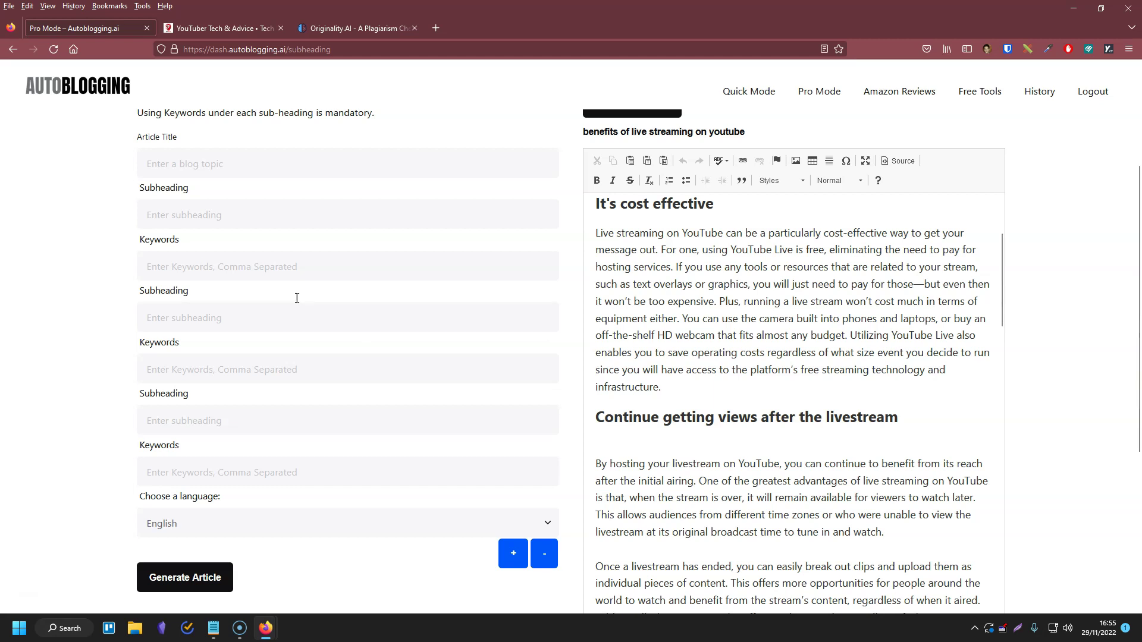
scroll(79, 173, up, 3)
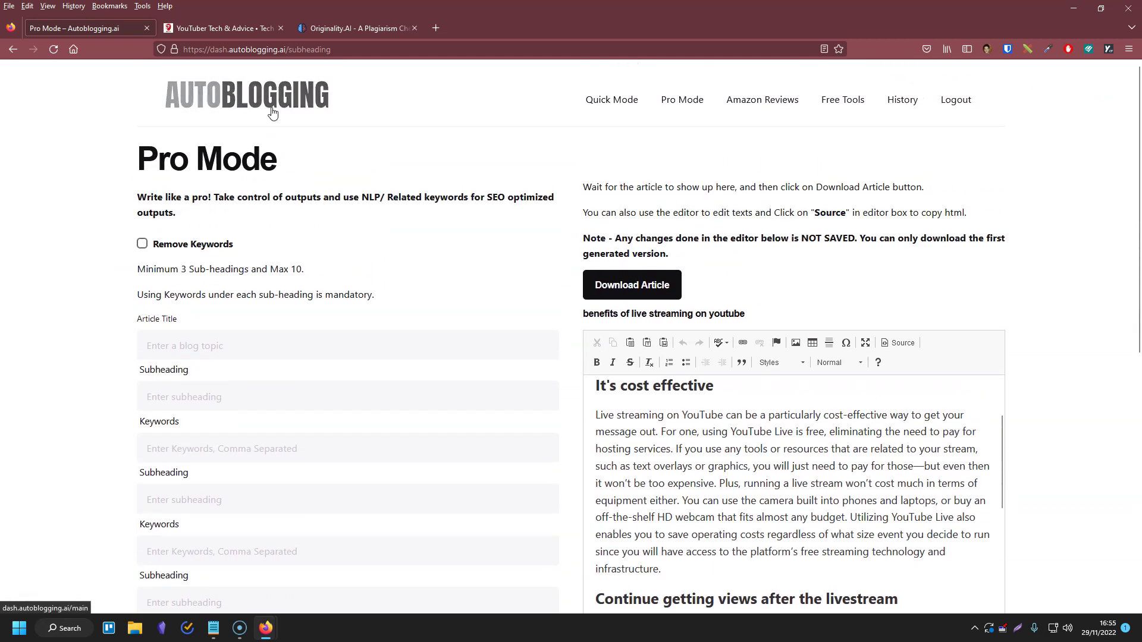